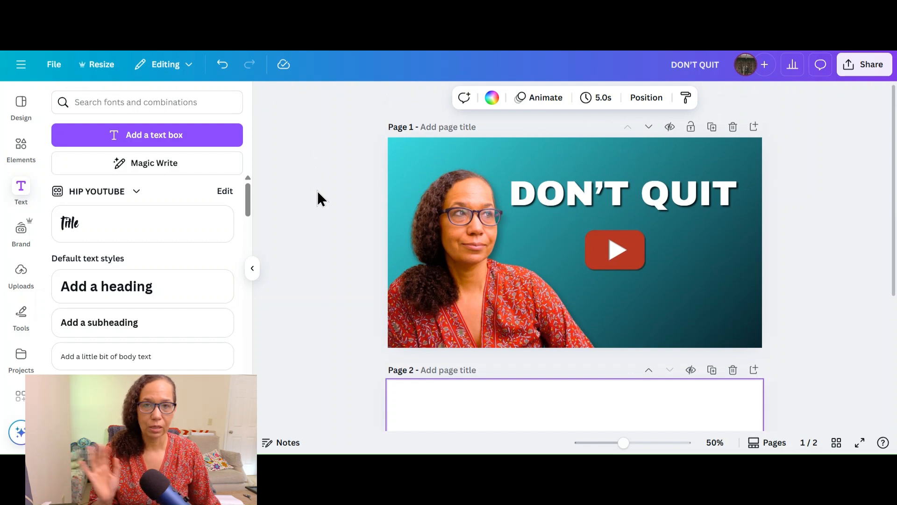
scroll(318, 192, down, 3)
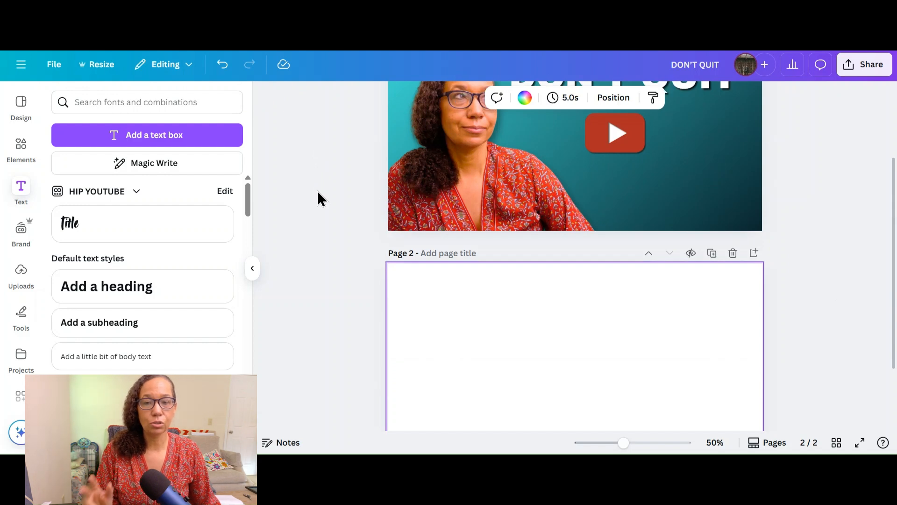
scroll(318, 191, down, 2)
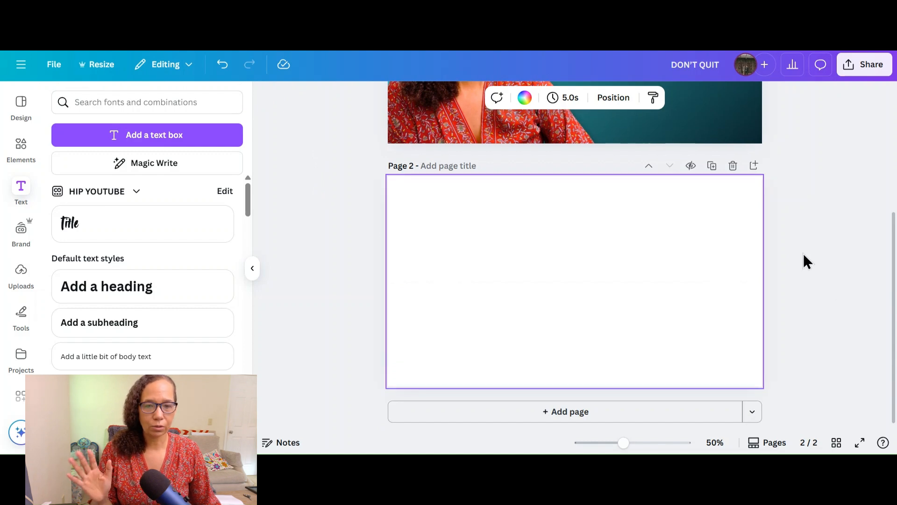
scroll(807, 260, up, 4)
scroll(806, 261, up, 1)
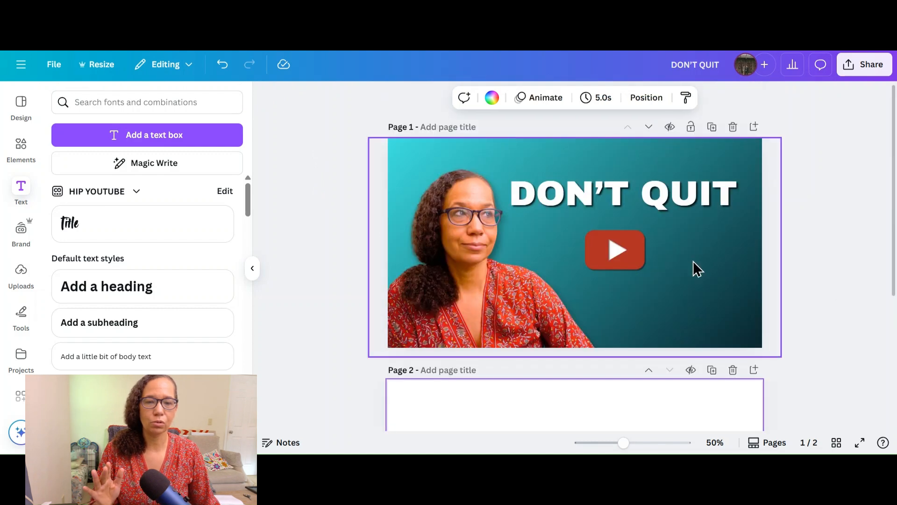
Step: Add an uploaded photo of the woman in the red patterned top to blank page 2
scroll(805, 263, down, 4)
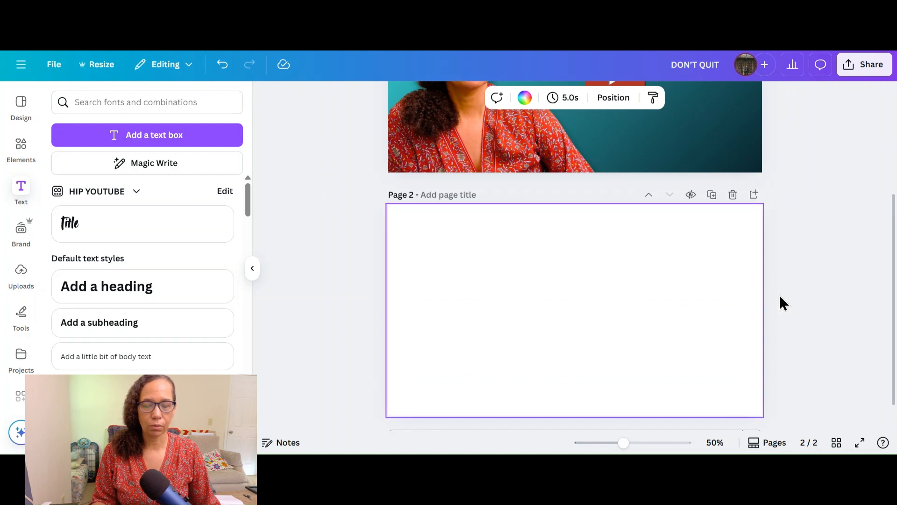
scroll(787, 299, down, 1)
click(15, 271)
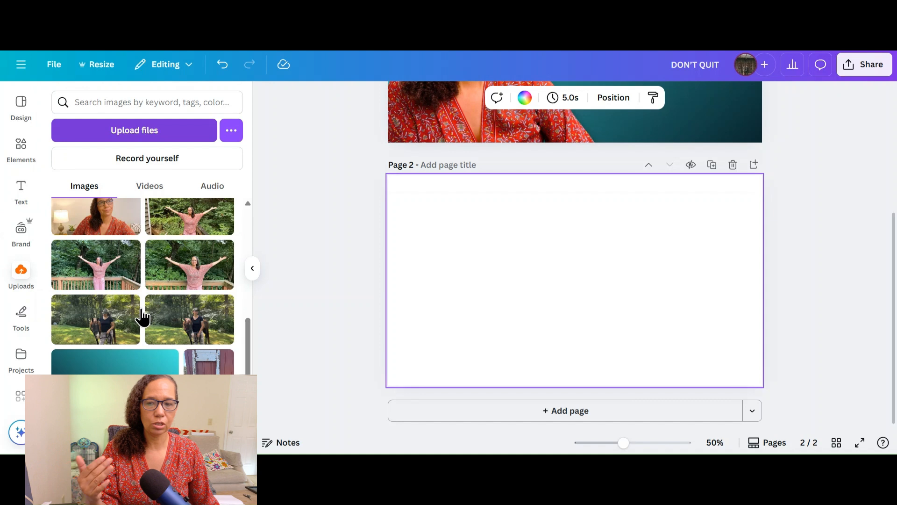
scroll(140, 329, up, 5)
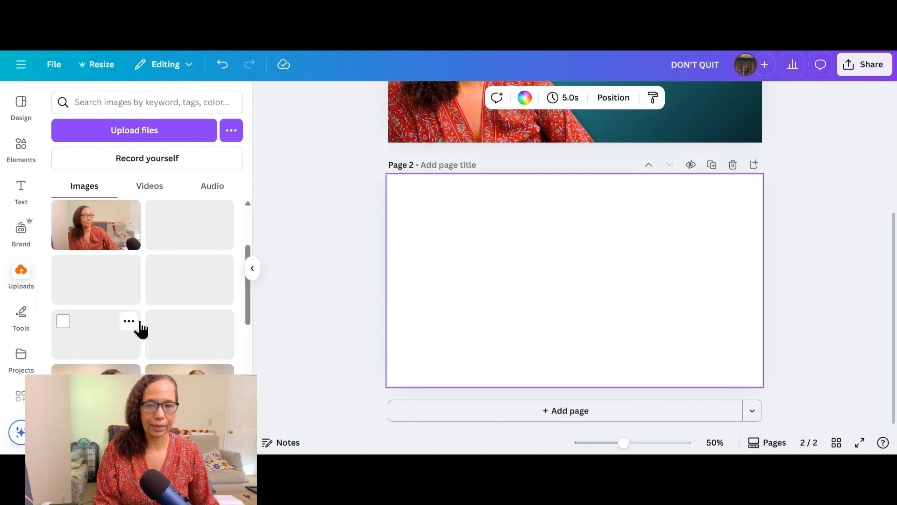
scroll(140, 329, up, 3)
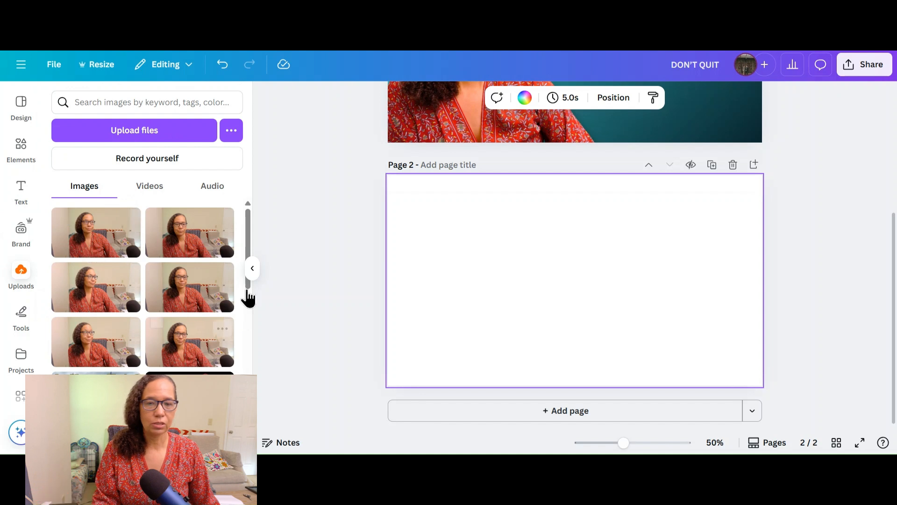
click(215, 345)
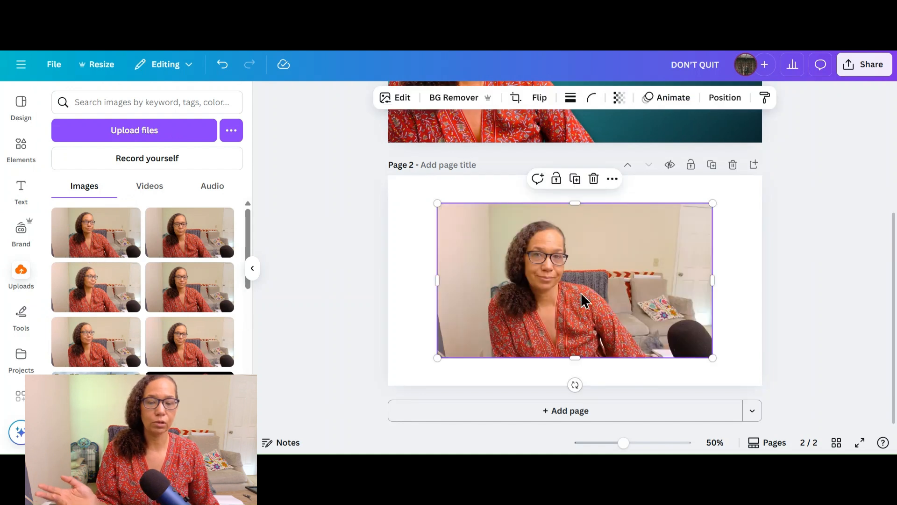
Step: Remove the background from the page 2 photo and move the photo to the page's lower-left area
drag(596, 295, 513, 333)
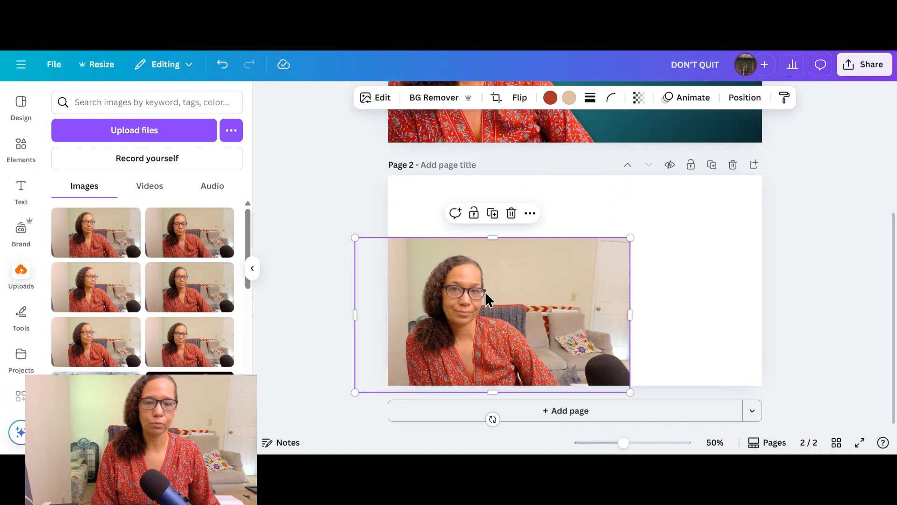
drag(474, 279, 560, 266)
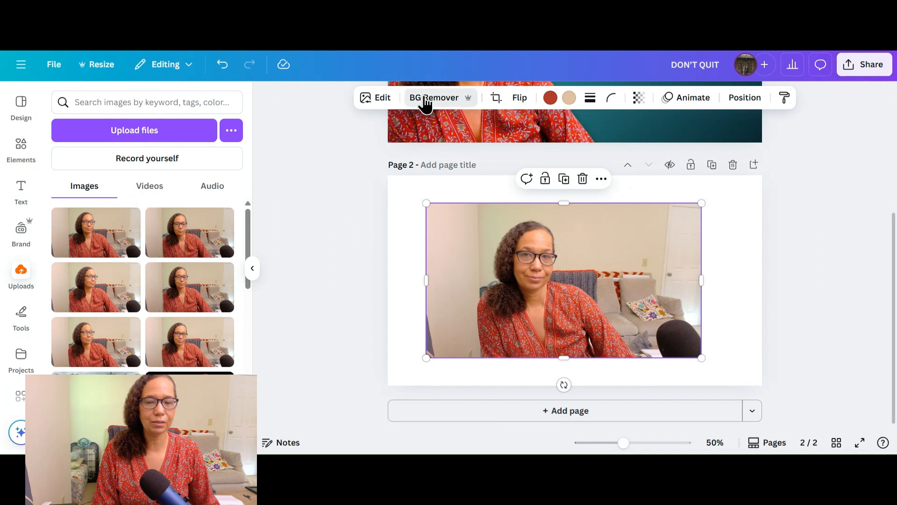
click(424, 100)
drag(551, 314, 464, 336)
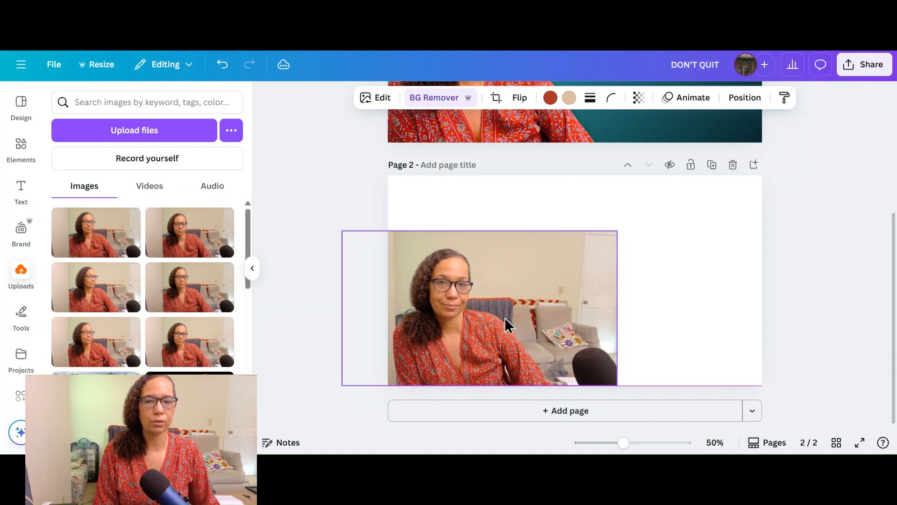
click(511, 297)
click(426, 97)
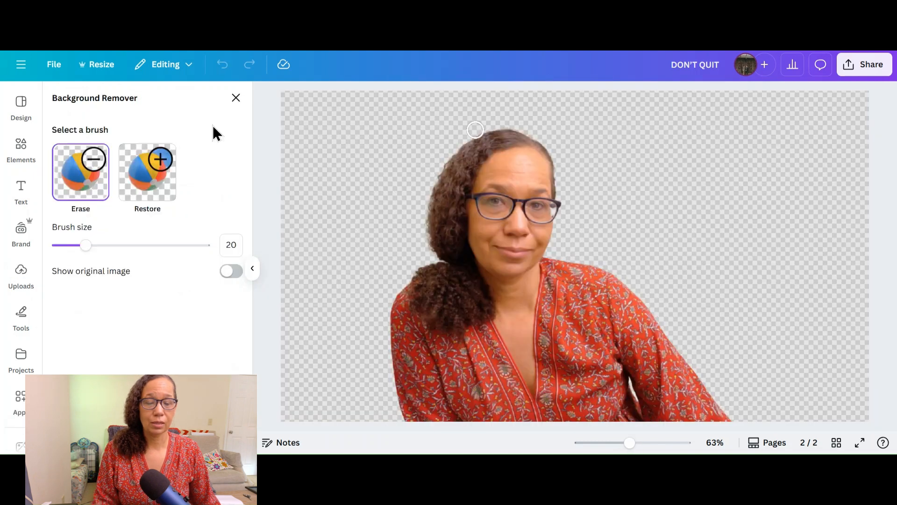
click(238, 97)
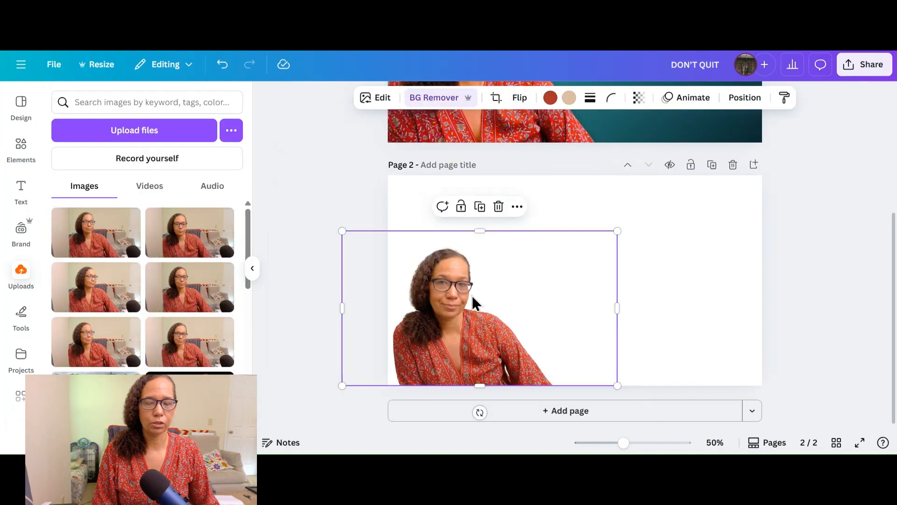
Step: Enlarge the portrait cutout slightly and reposition it on the left half of page 2
scroll(473, 297, up, 1)
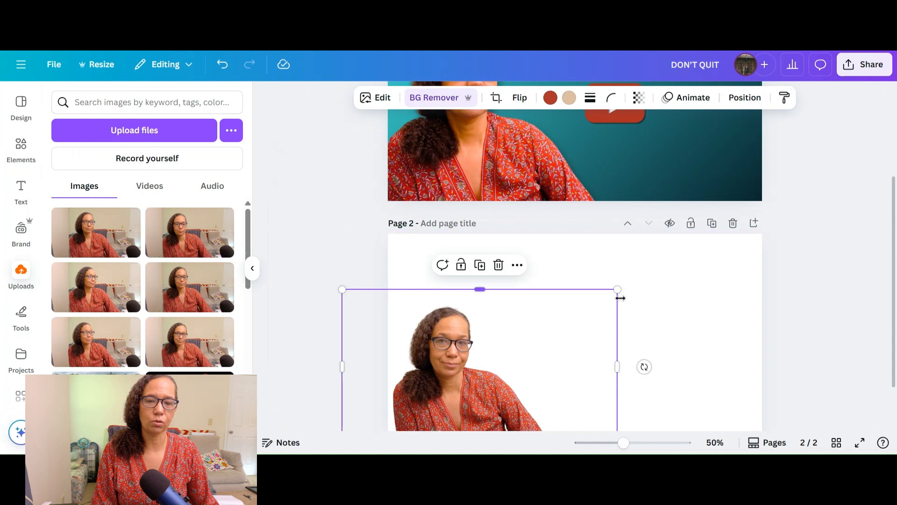
drag(618, 290, 649, 272)
drag(542, 360, 489, 354)
scroll(729, 379, down, 2)
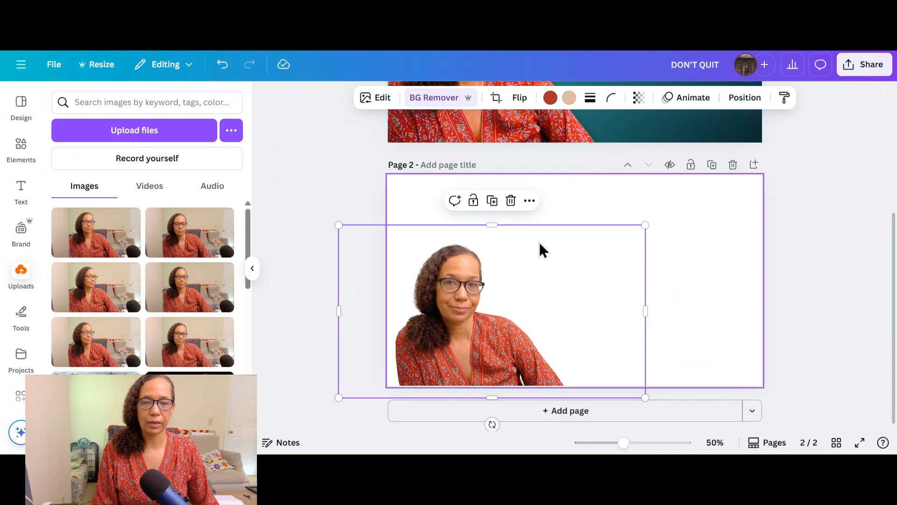
drag(516, 301, 532, 271)
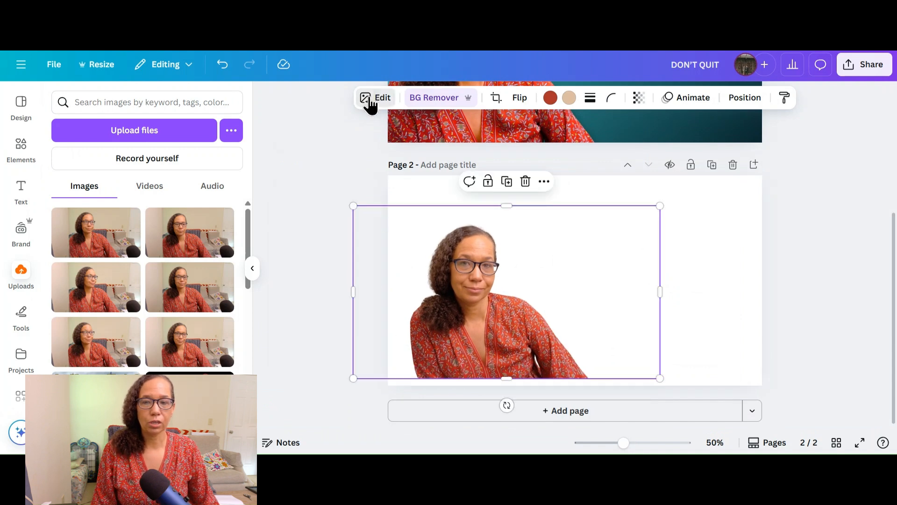
Step: Auto-adjust the portrait cutout's colors and set its white balance temperature to -15
click(369, 99)
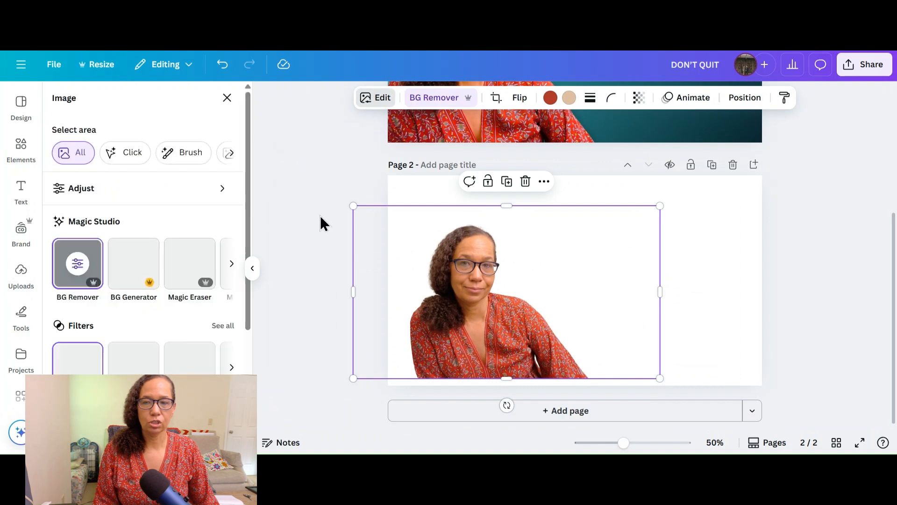
click(134, 191)
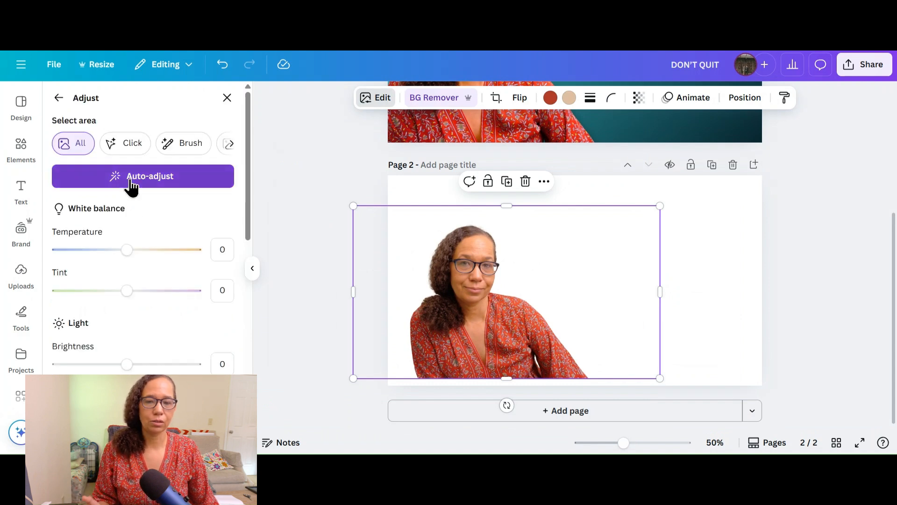
click(130, 177)
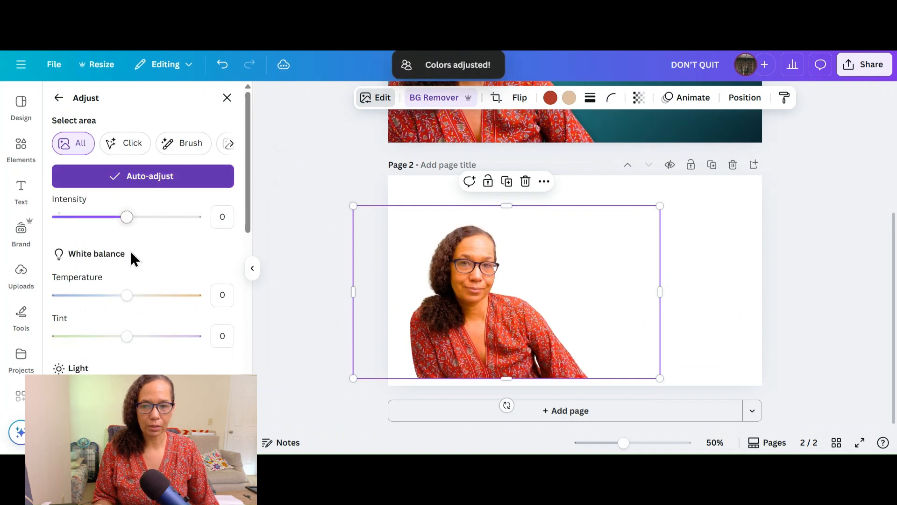
drag(122, 296, 116, 303)
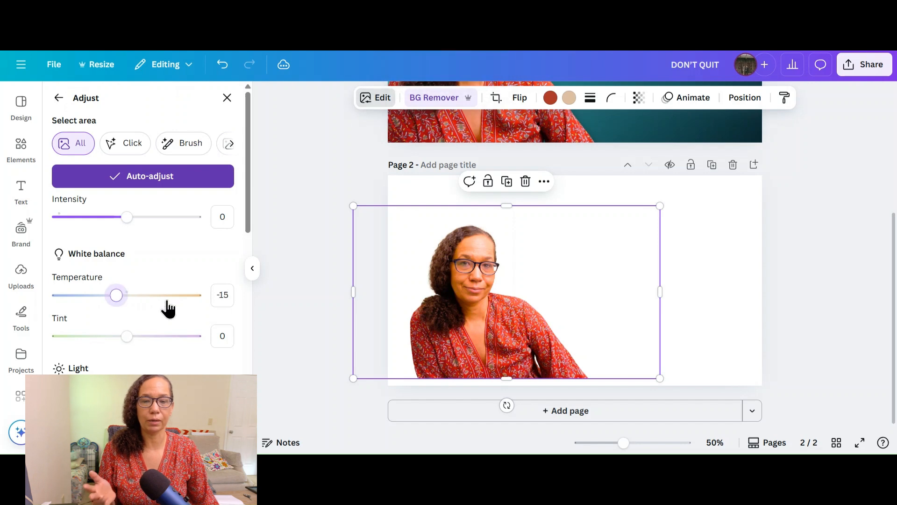
Step: Set the portrait cutout's highlights to 34
scroll(209, 307, down, 1)
scroll(158, 313, down, 2)
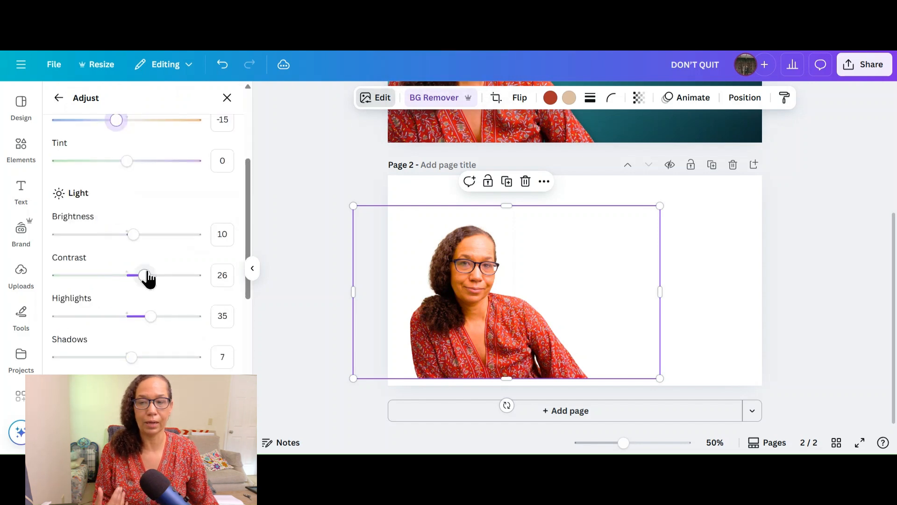
scroll(150, 290, down, 2)
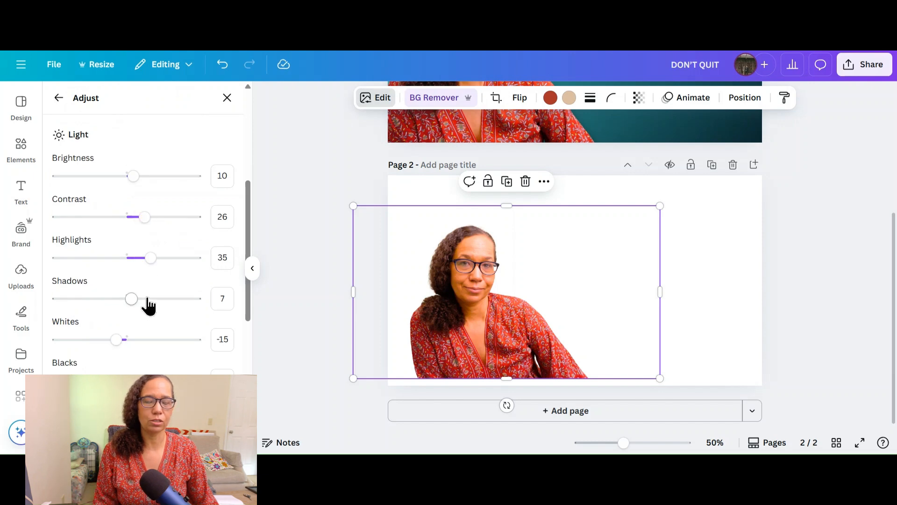
click(150, 259)
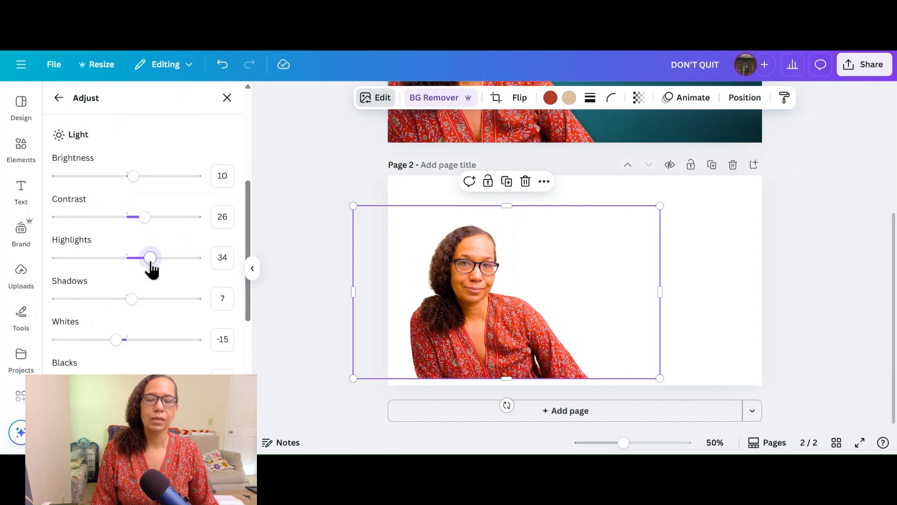
Step: Add the uploaded teal gradient image to page 2 and enlarge it to cover the whole page
click(21, 273)
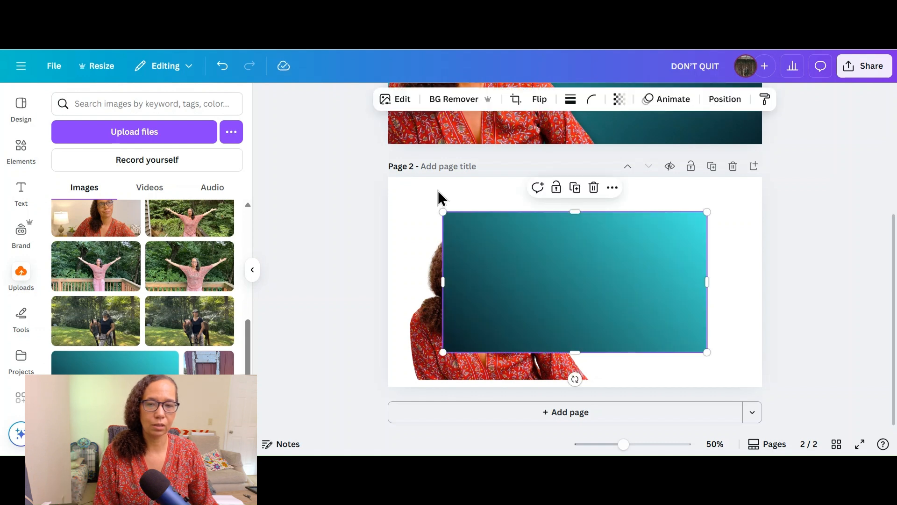
drag(444, 213, 376, 176)
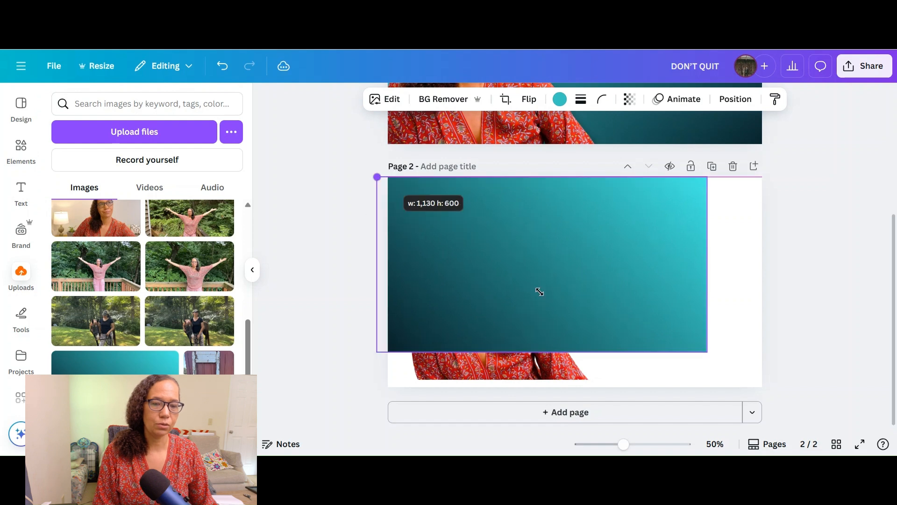
drag(715, 366, 753, 409)
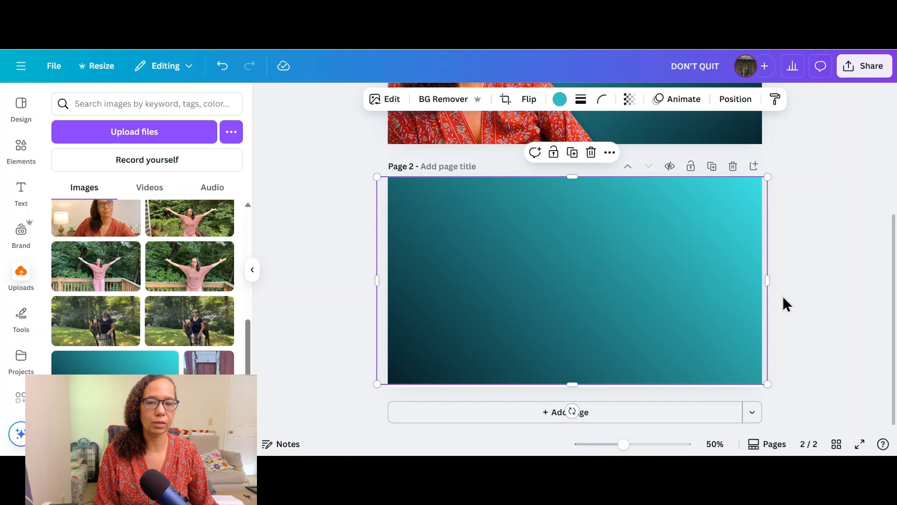
click(785, 304)
mouse_move(528, 248)
mouse_down()
mouse_move(524, 234)
mouse_move(526, 243)
mouse_up()
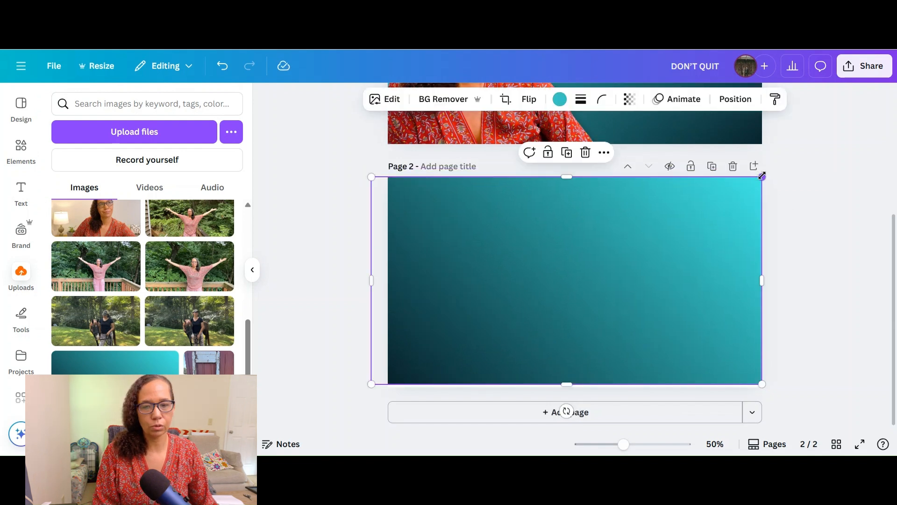
drag(762, 176, 645, 219)
drag(509, 305, 502, 309)
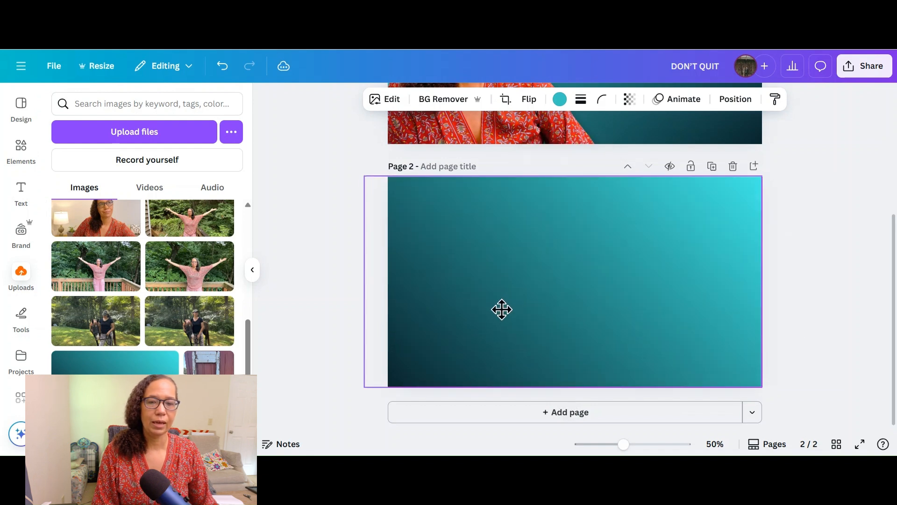
click(805, 326)
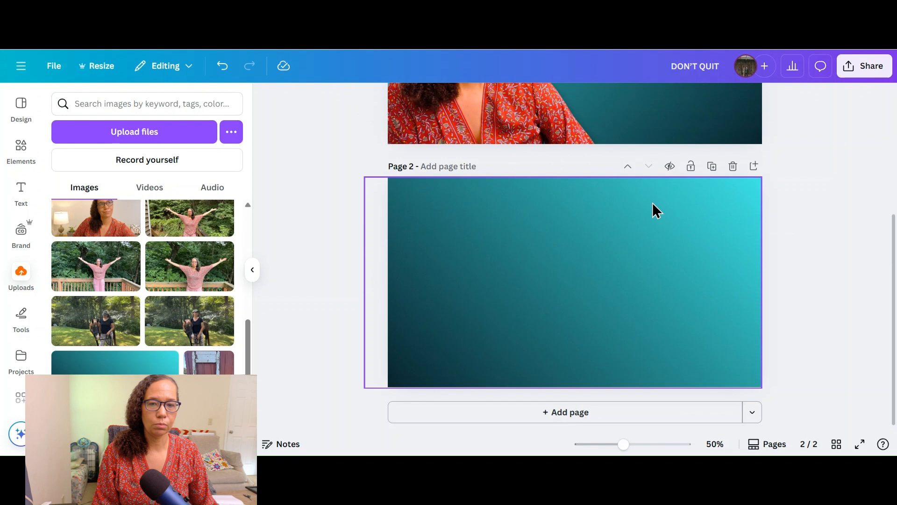
Step: Send the teal gradient image backward behind the portrait cutout on page 2
click(631, 264)
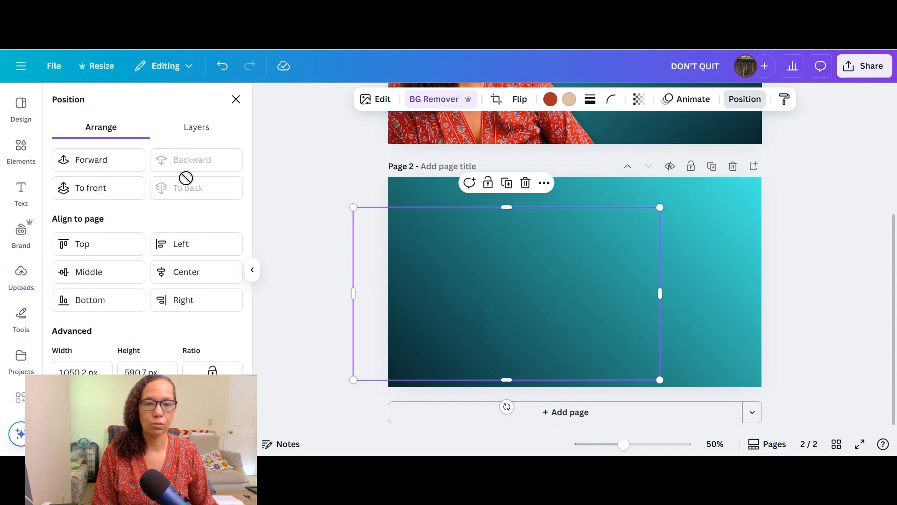
click(729, 302)
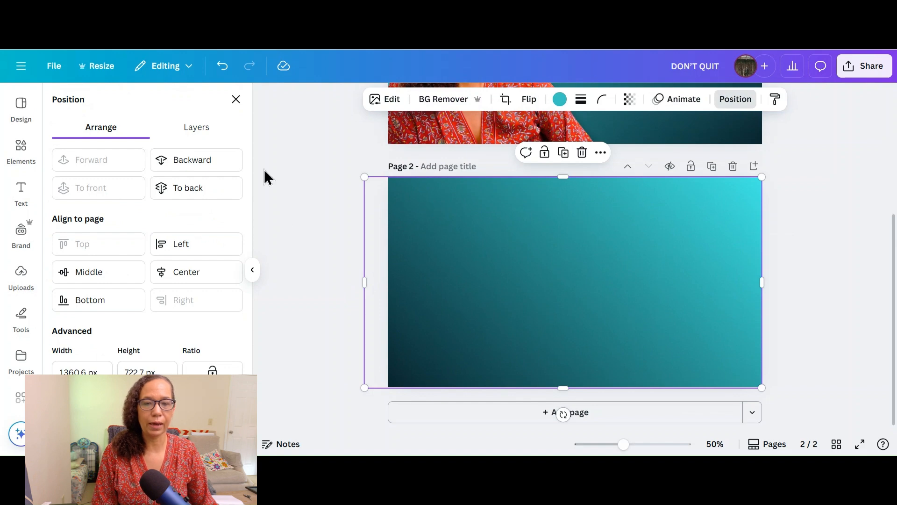
click(194, 160)
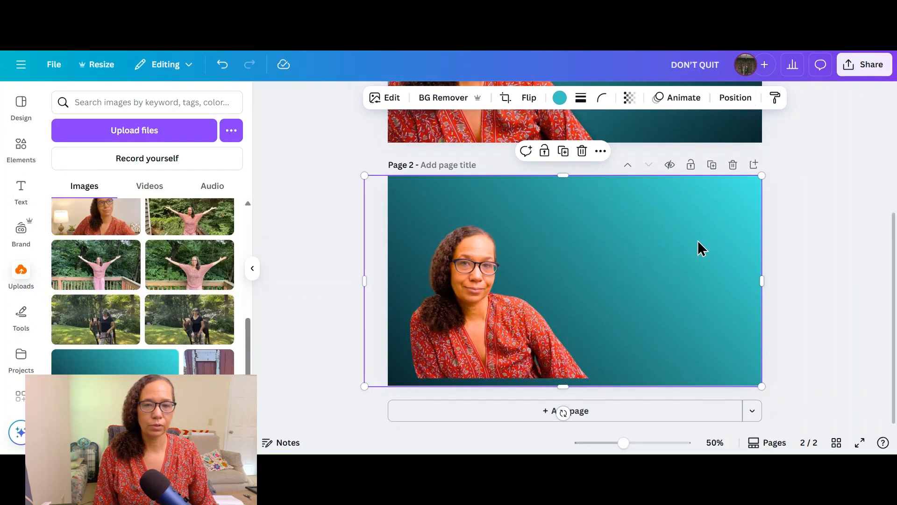
Step: Flip the teal gradient background horizontally and shift it so it still covers page 2
click(526, 99)
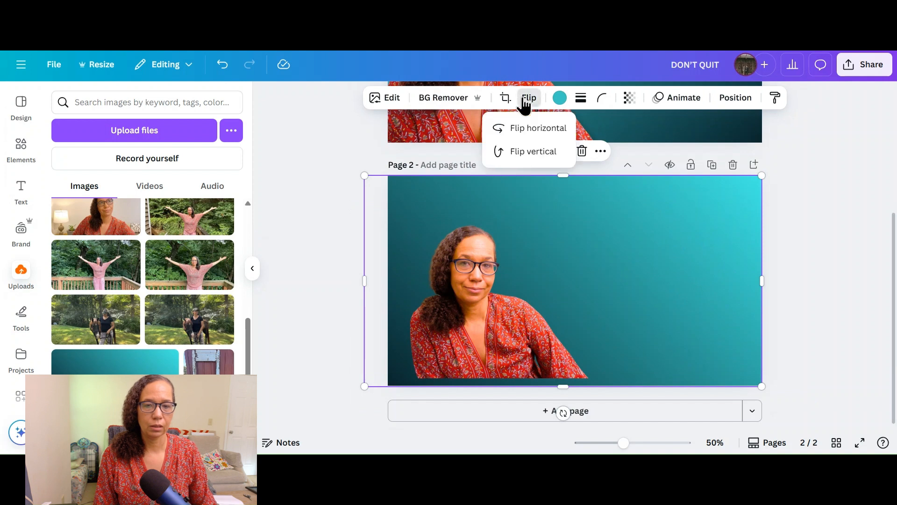
click(536, 140)
drag(473, 322, 491, 314)
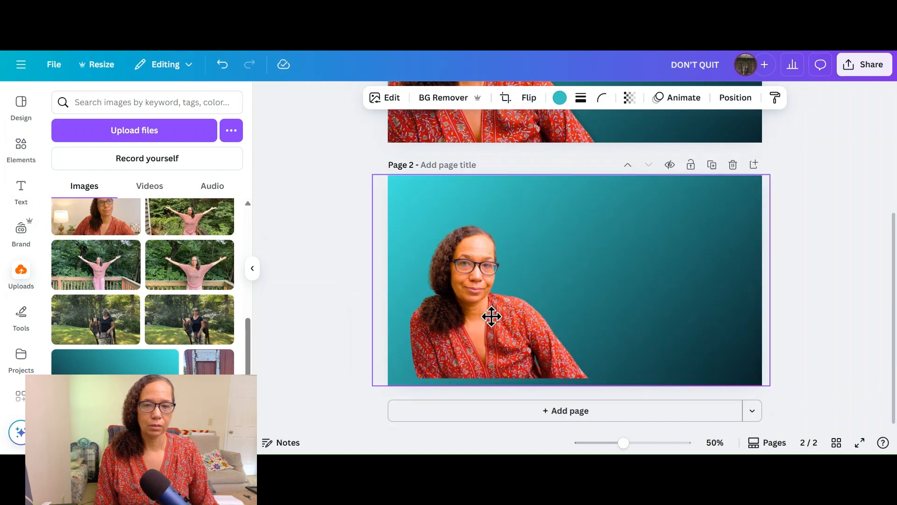
click(781, 260)
Step: Enlarge the portrait cutout further and position it against the left and bottom edges of page 2
drag(466, 329, 484, 347)
drag(636, 227, 698, 181)
drag(515, 318, 495, 323)
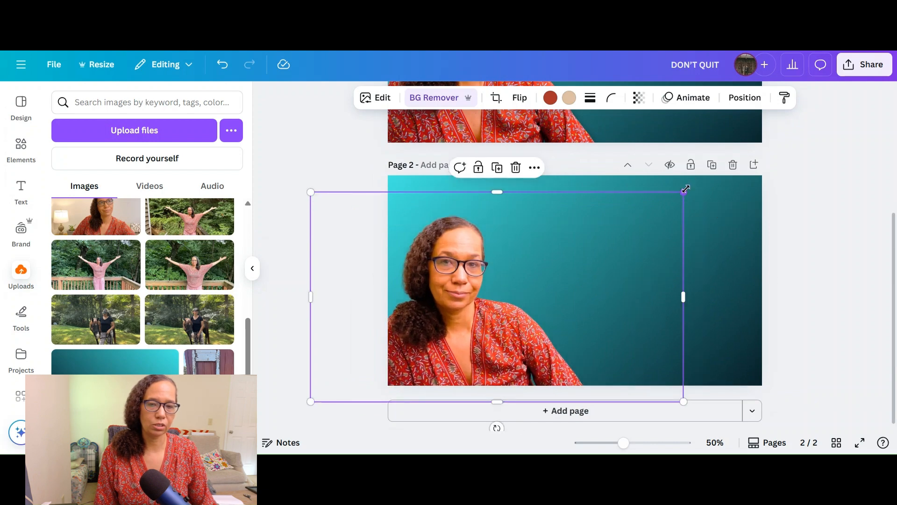
Step: Enlarge the portrait cutout on page 2 and reposition it with the head just below the page's upper edge
drag(684, 193, 743, 169)
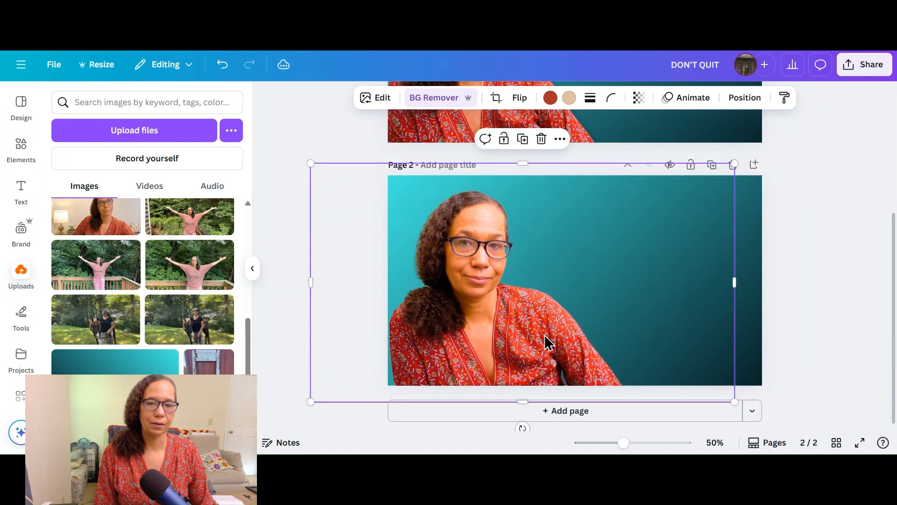
drag(534, 347, 715, 326)
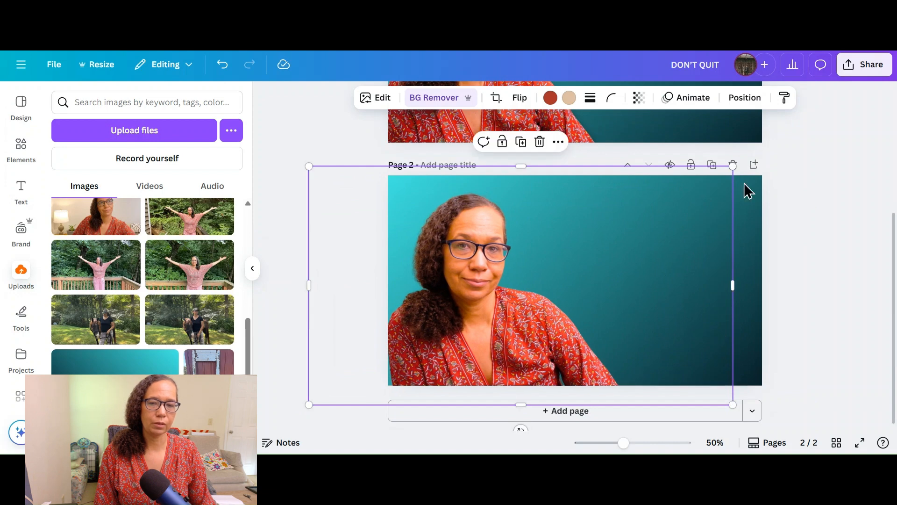
drag(733, 166, 802, 127)
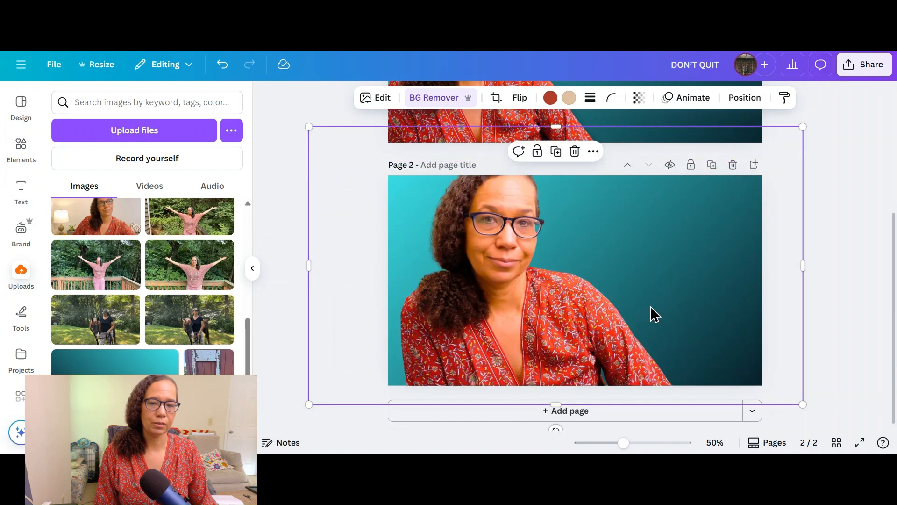
drag(621, 351, 615, 309)
click(846, 293)
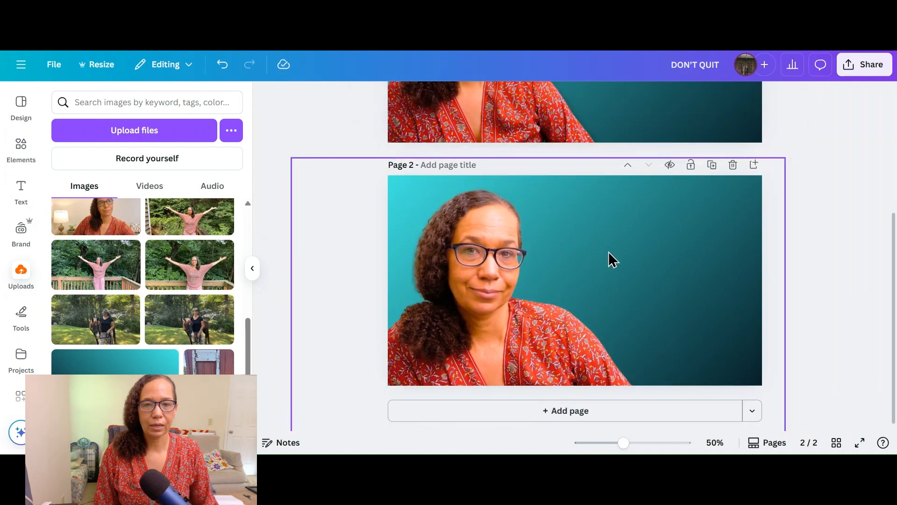
Step: Apply a Drop shadow to the portrait cutout on page 2
click(516, 247)
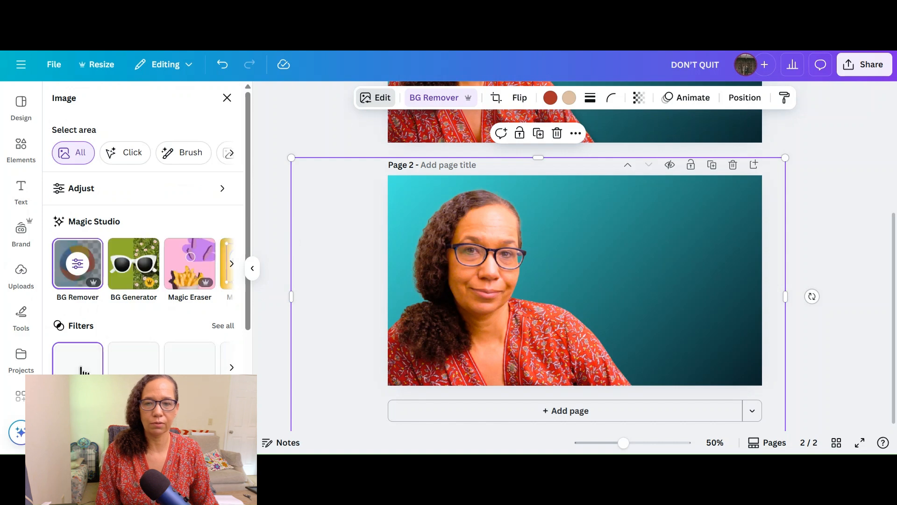
scroll(89, 312, down, 4)
click(89, 312)
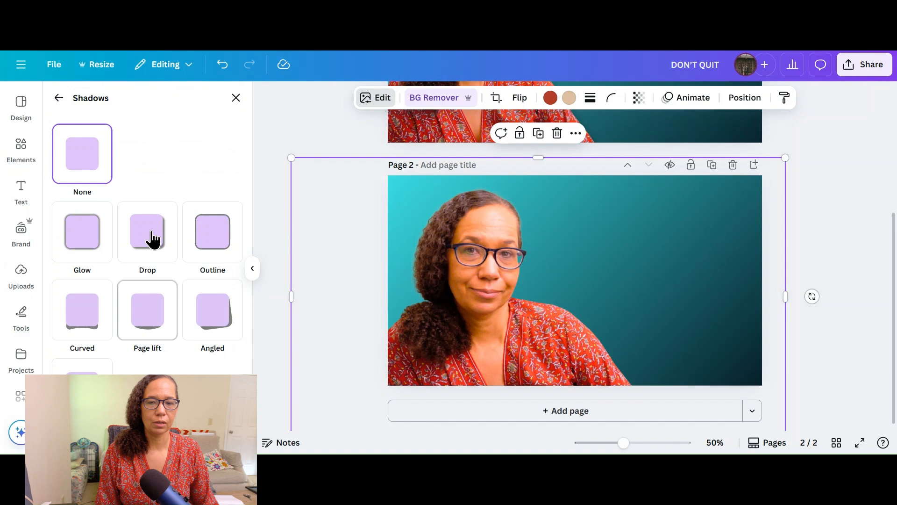
click(152, 239)
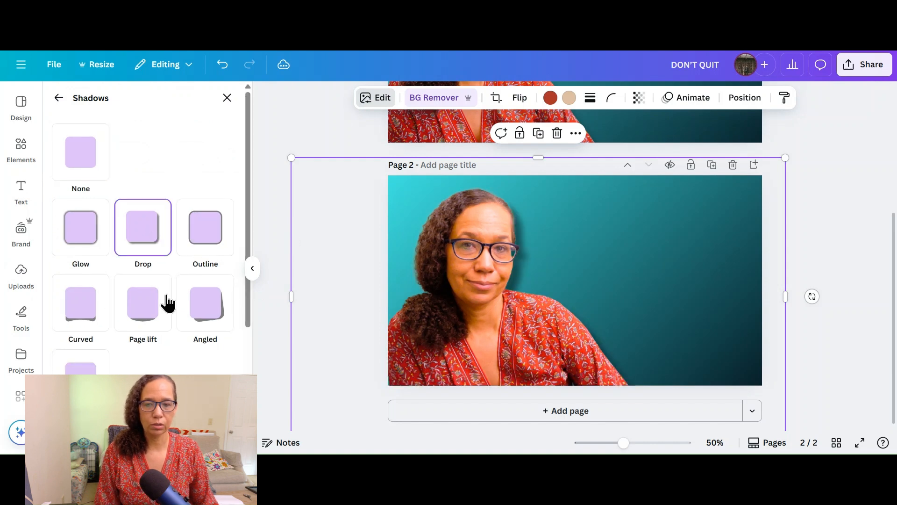
Step: Set the portrait's drop shadow to blur 17, angle 55, distance 25 and intensity 41, and nudge the cutout back into place
scroll(166, 309, down, 3)
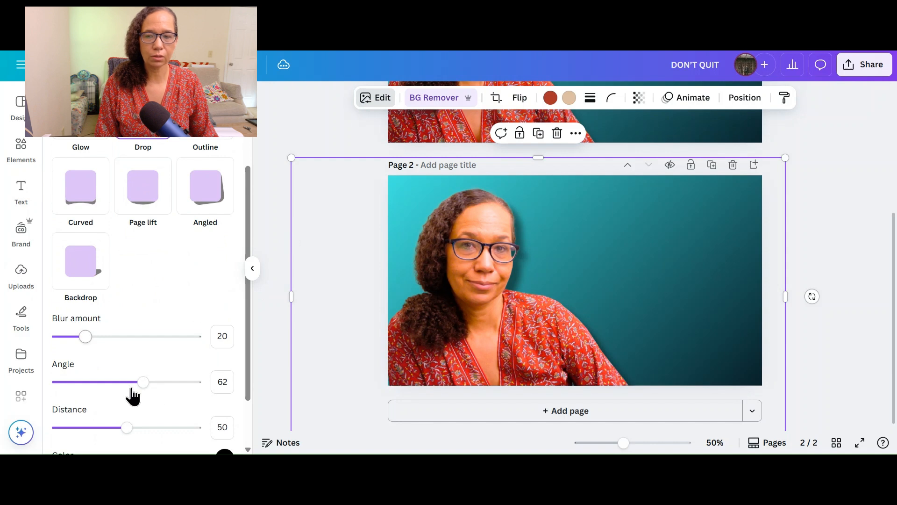
scroll(158, 358, down, 2)
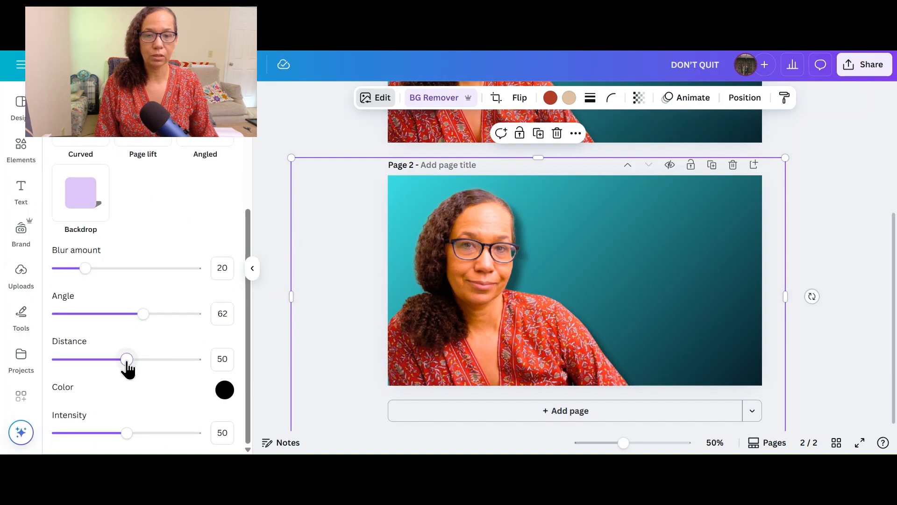
drag(117, 365, 91, 363)
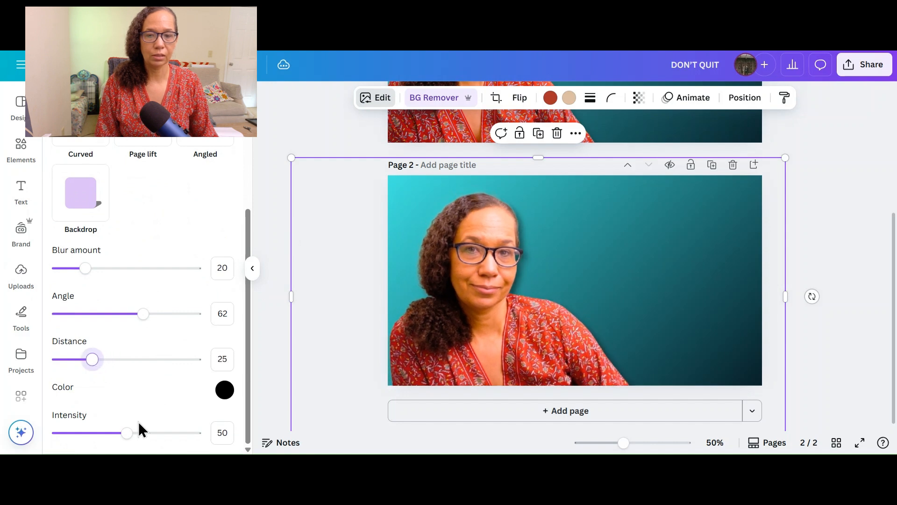
drag(120, 432, 114, 438)
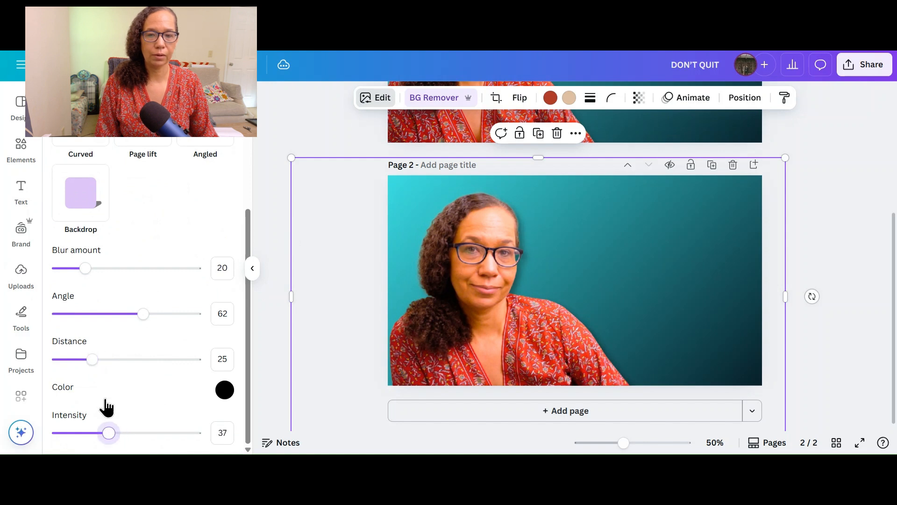
drag(88, 273, 80, 276)
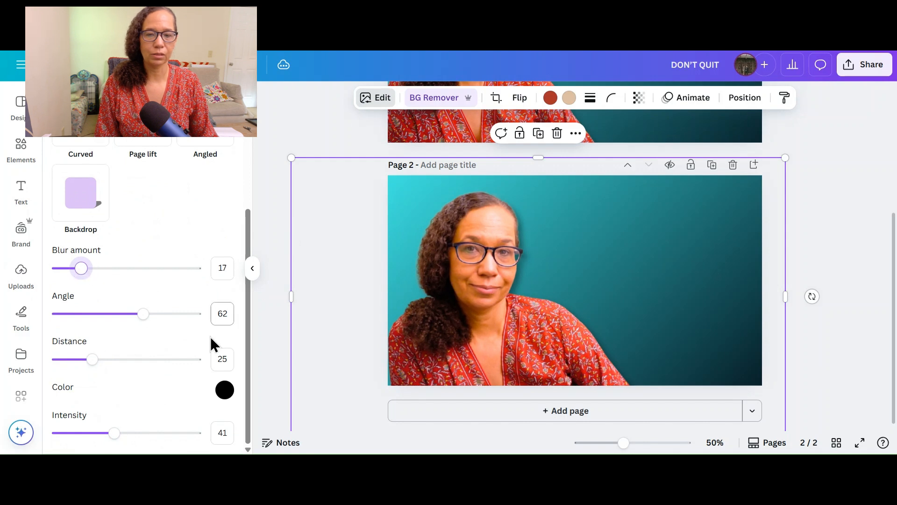
drag(141, 313, 134, 314)
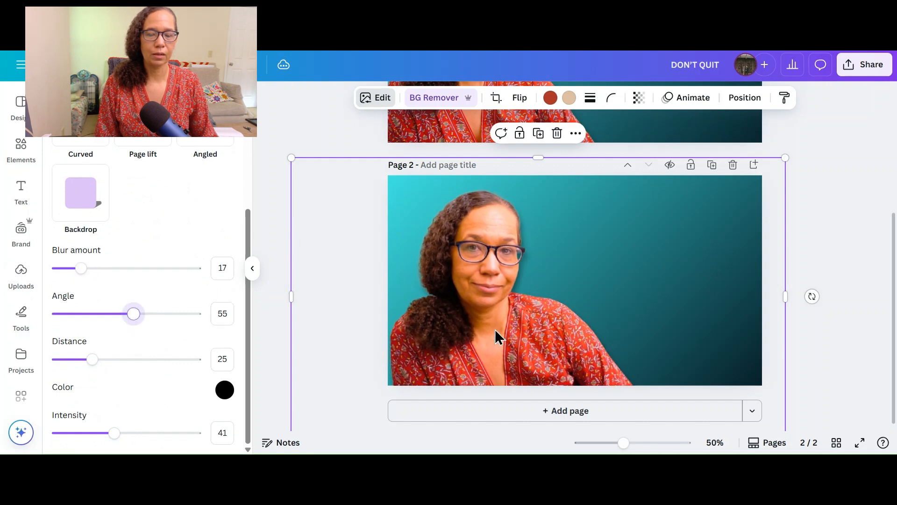
drag(485, 336, 489, 328)
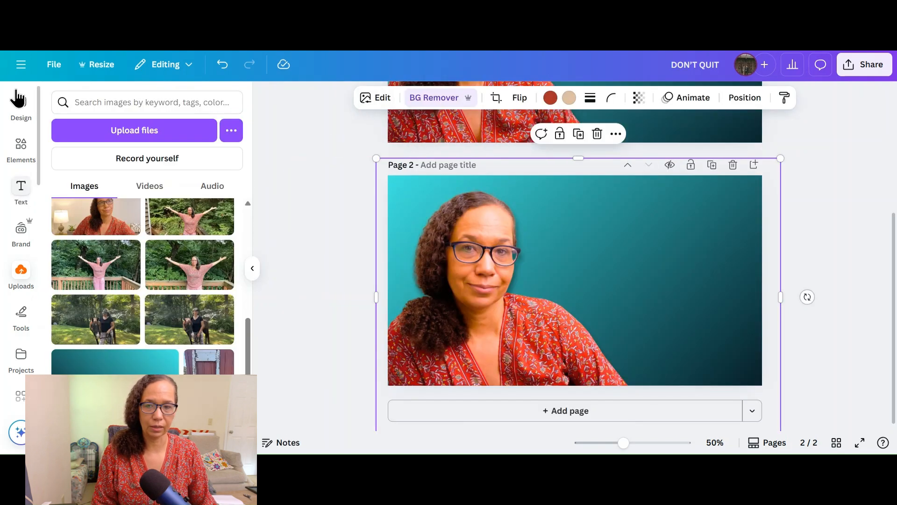
Step: Add a heading text box beside the portrait's head on page 2 and set its font to Archivo Black
click(35, 187)
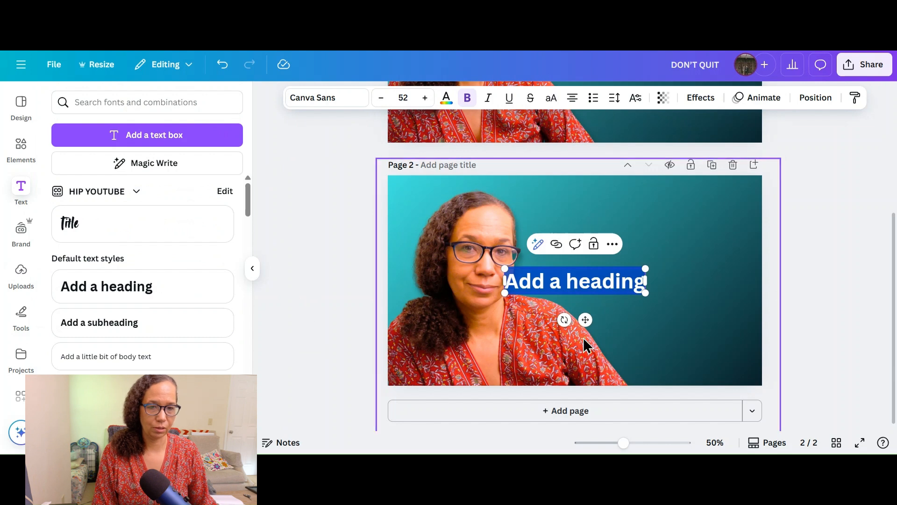
drag(585, 320, 633, 278)
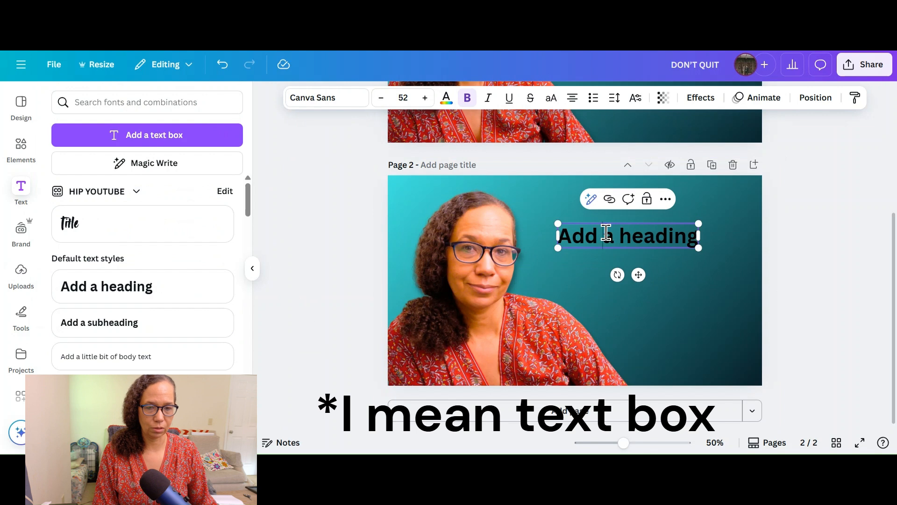
double_click(606, 232)
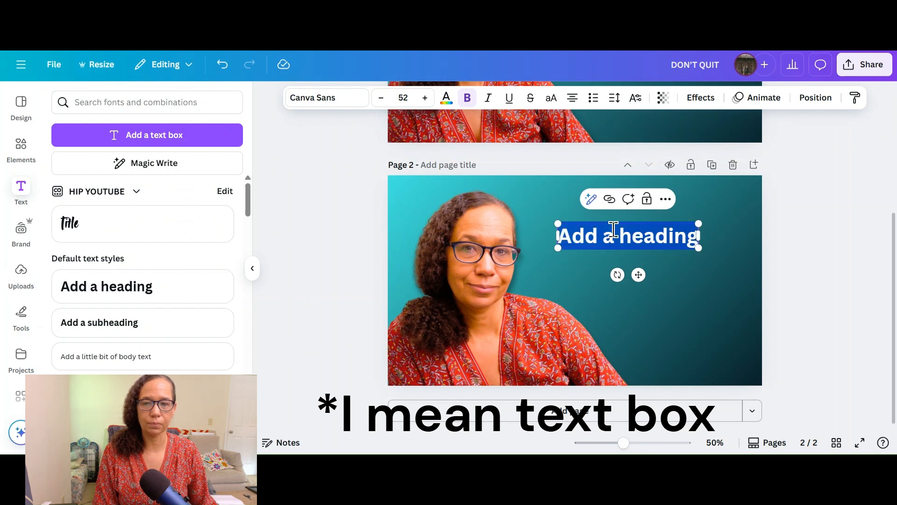
click(328, 107)
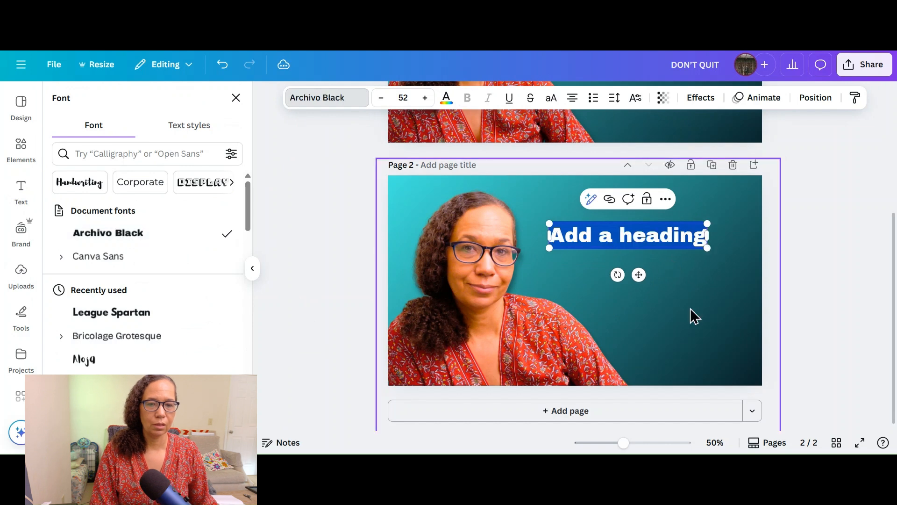
Step: Replace the heading's placeholder text with "DON'T QUIT"
click(600, 241)
double_click(600, 242)
click(600, 242)
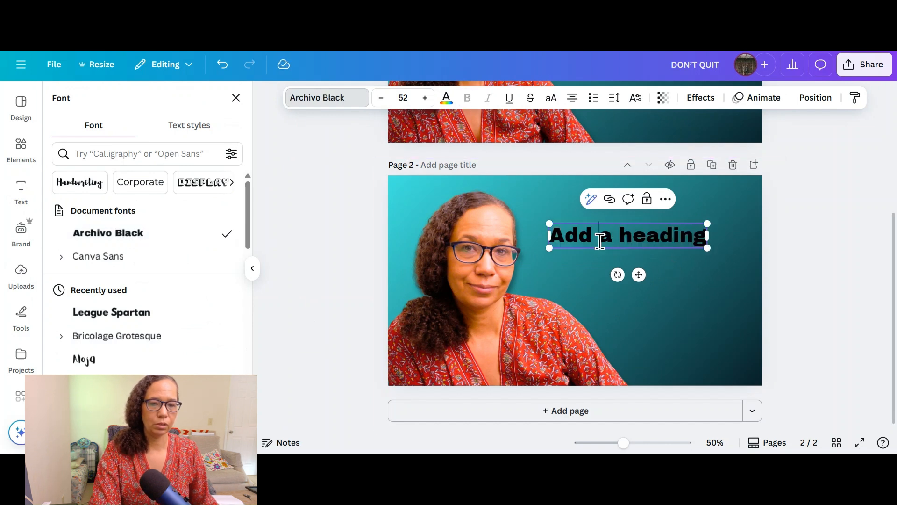
double_click(586, 235)
triple_click(586, 236)
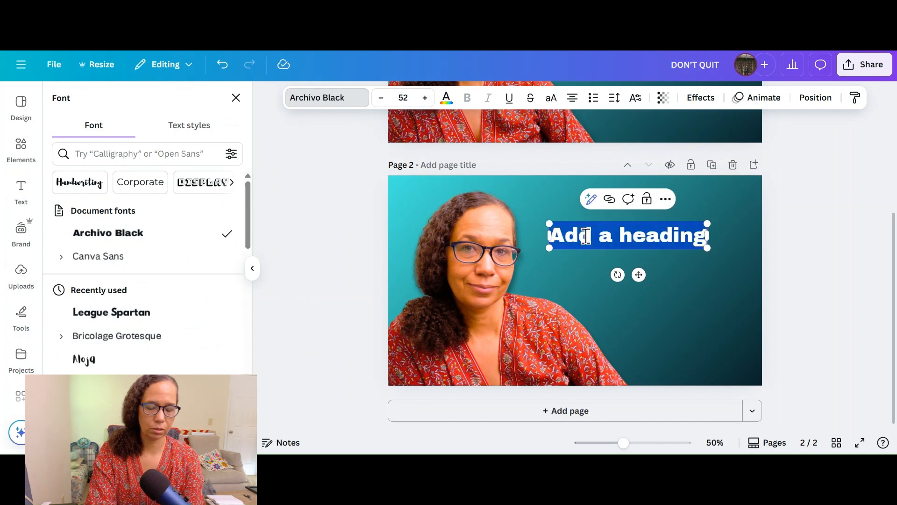
text(d)
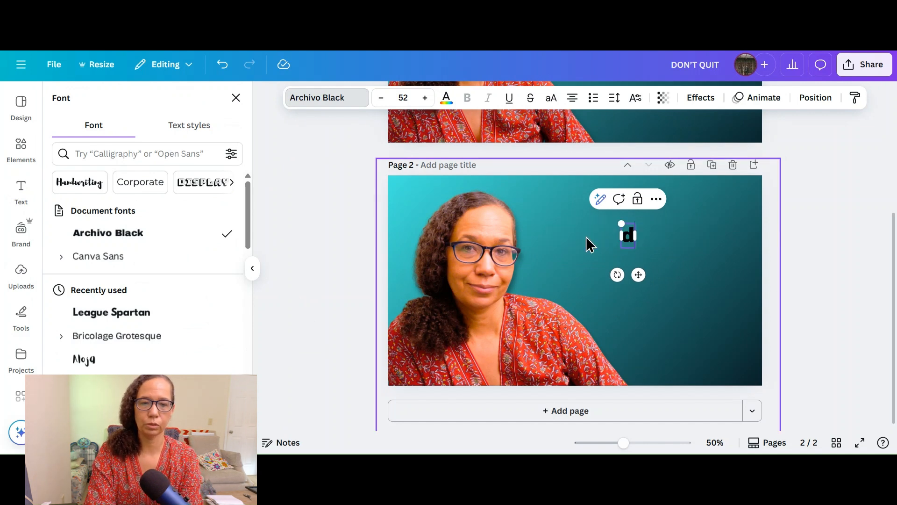
key(BackSpace)
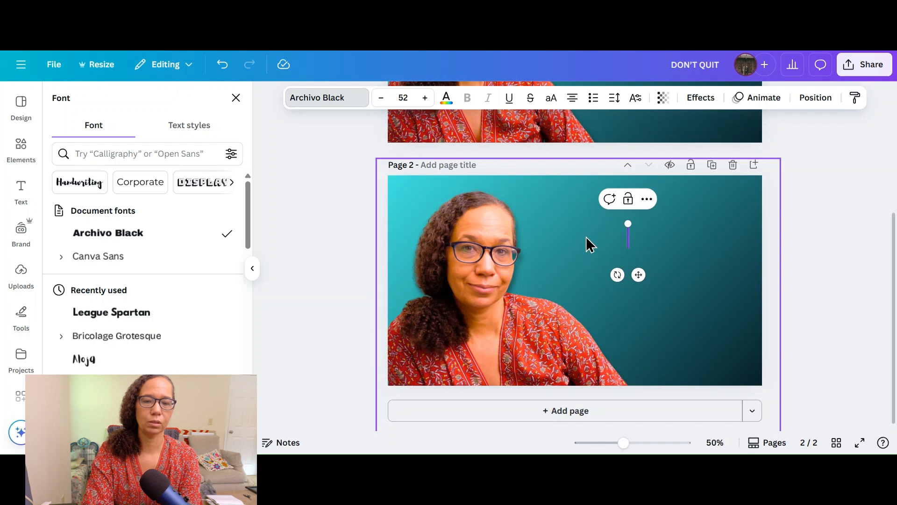
text(DON')
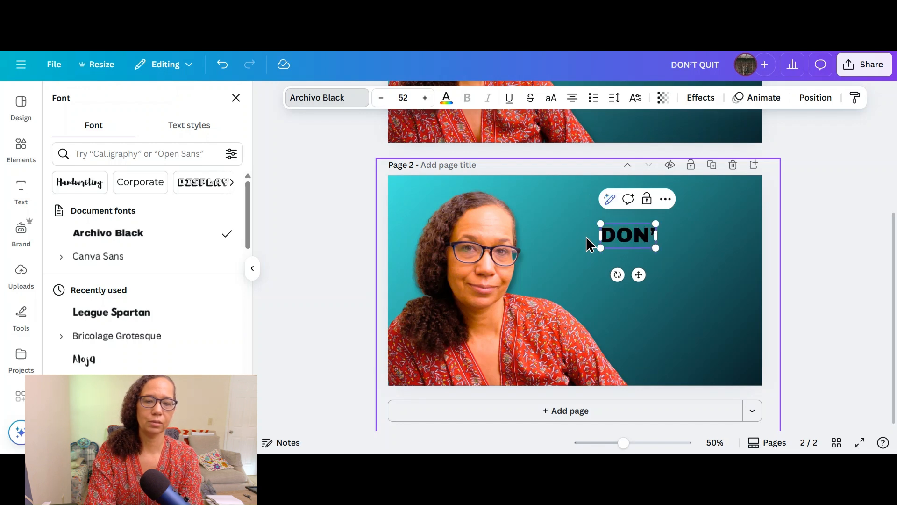
text(T QUIT)
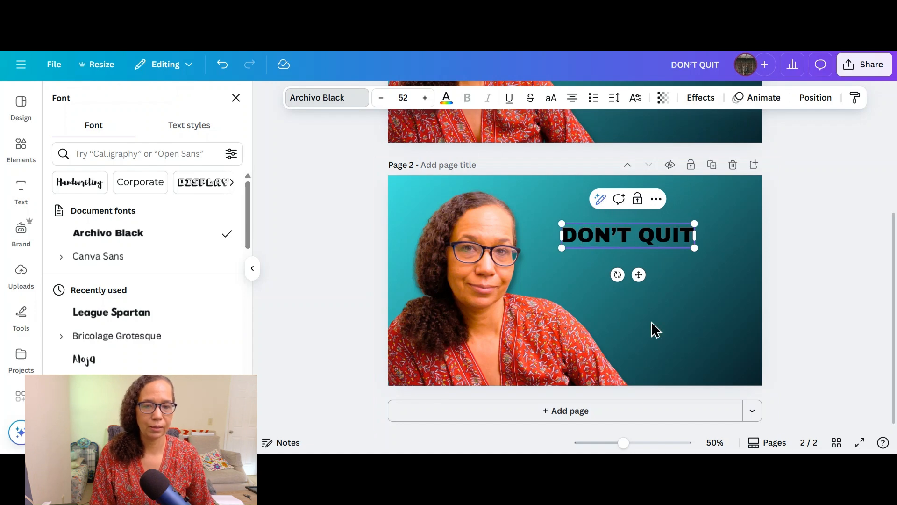
Step: Move the "DON'T QUIT" heading up beside the portrait's head and enlarge it to about font size 83 toward the page's right margin
click(560, 225)
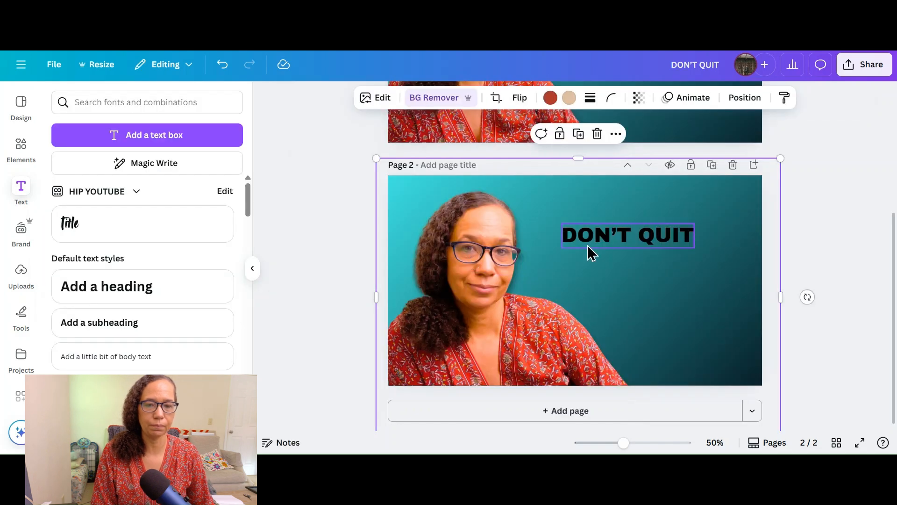
drag(560, 225, 528, 197)
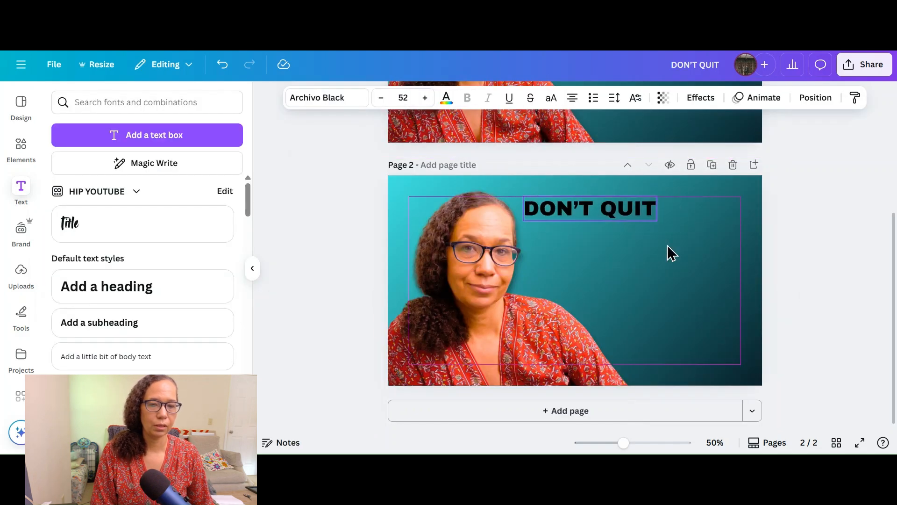
drag(657, 220, 727, 292)
Step: Change the text color of the whole "DON'T QUIT" heading to white
click(597, 217)
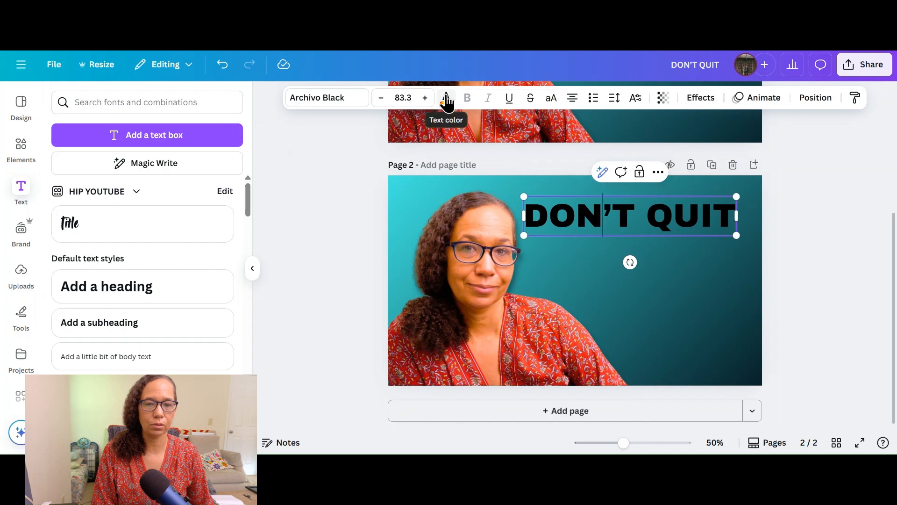
click(446, 98)
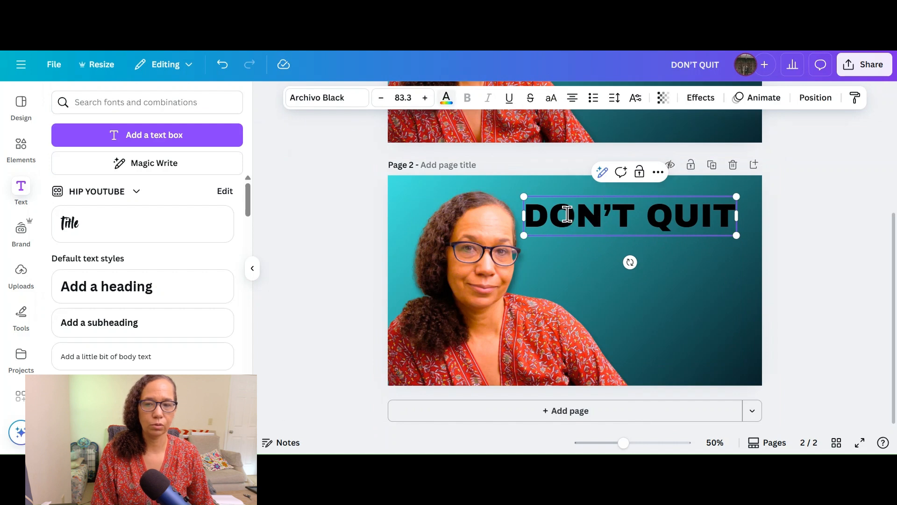
double_click(567, 214)
double_click(567, 214)
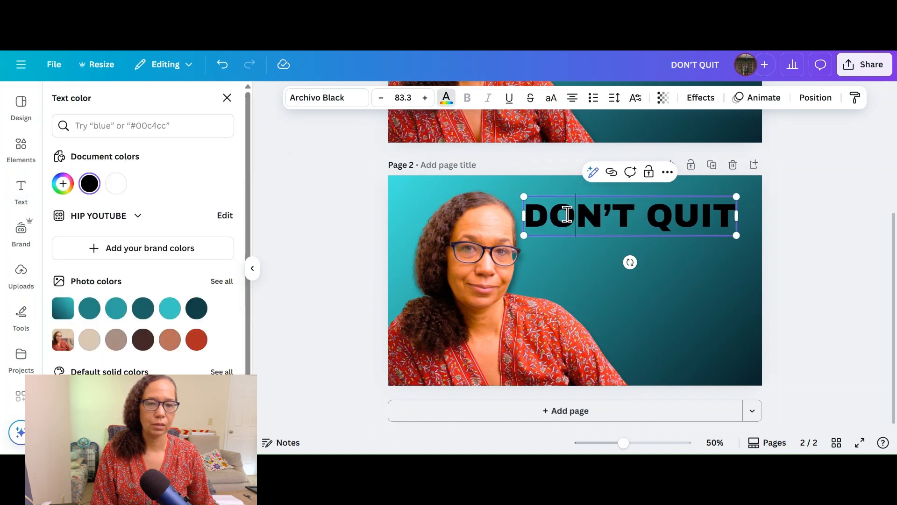
double_click(567, 215)
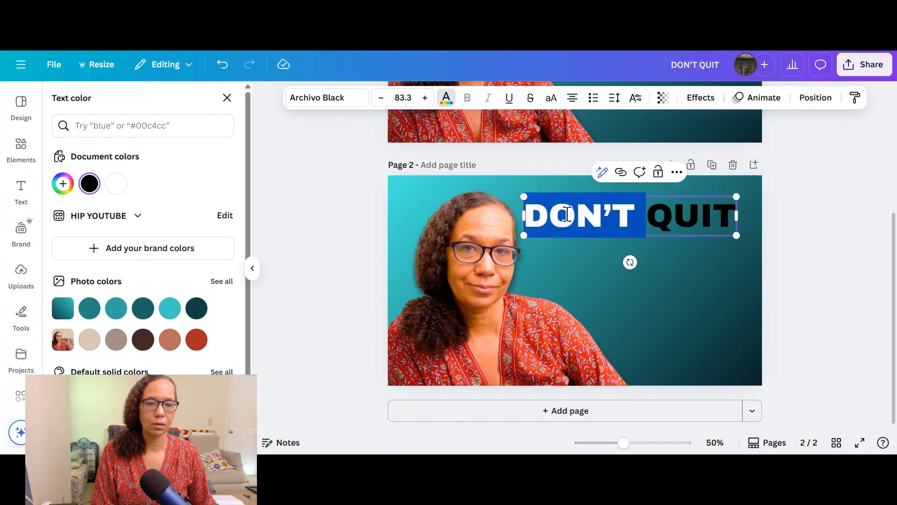
triple_click(567, 215)
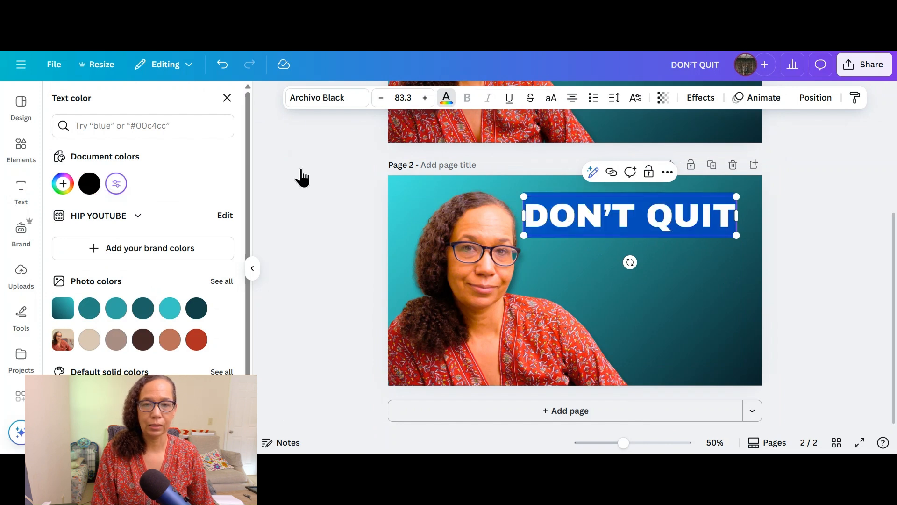
click(691, 313)
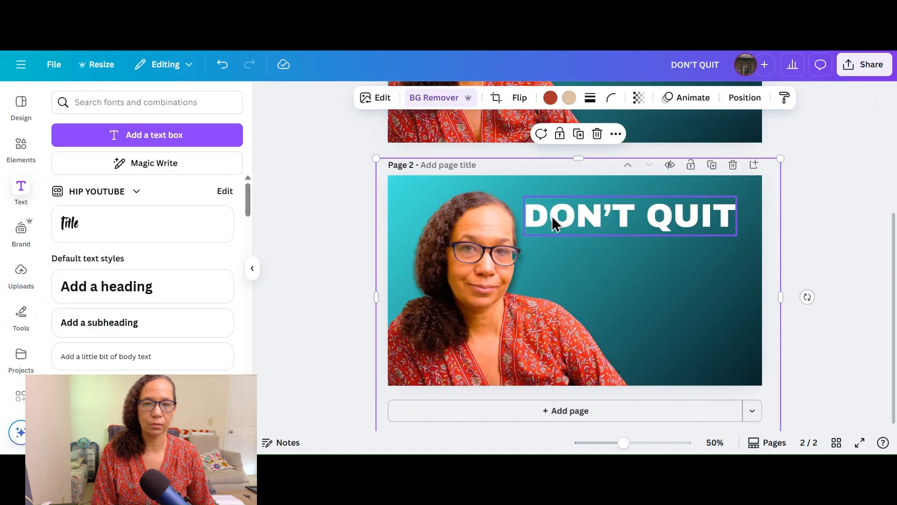
Step: Apply the Shadow text effect to the "DON'T QUIT" heading
click(548, 216)
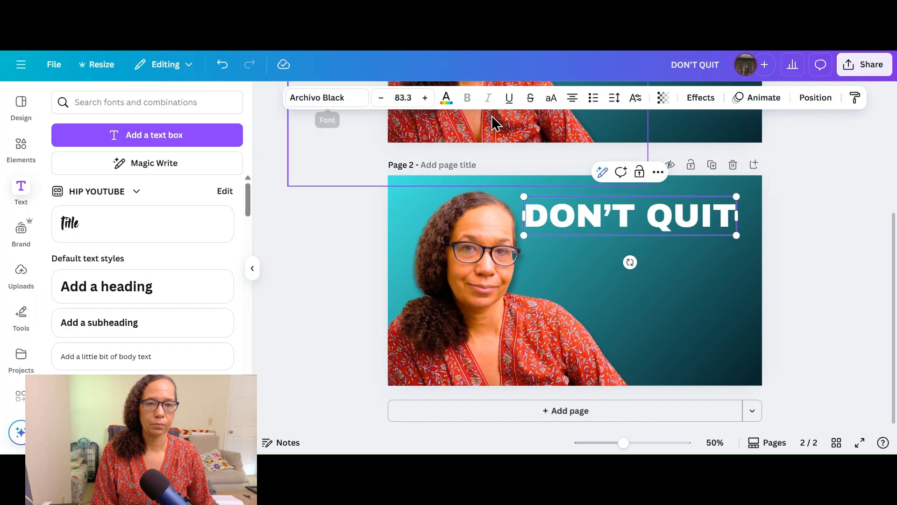
click(697, 100)
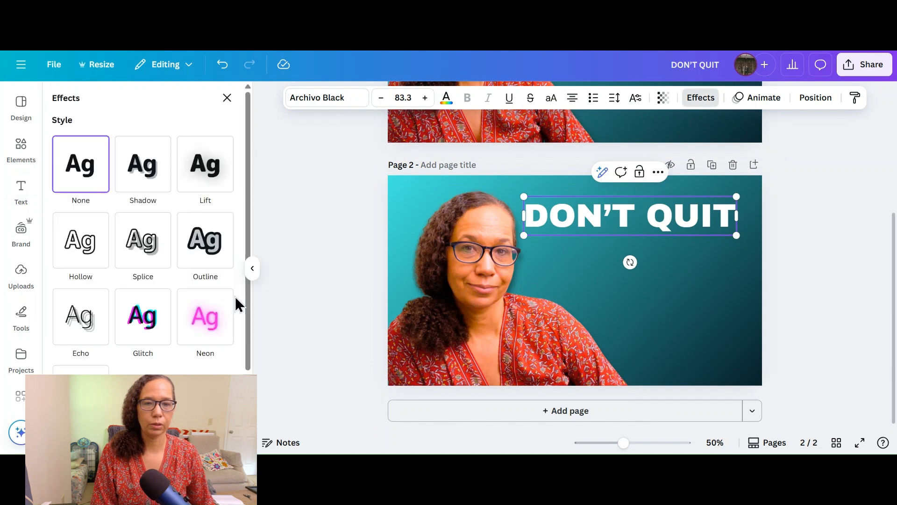
click(145, 175)
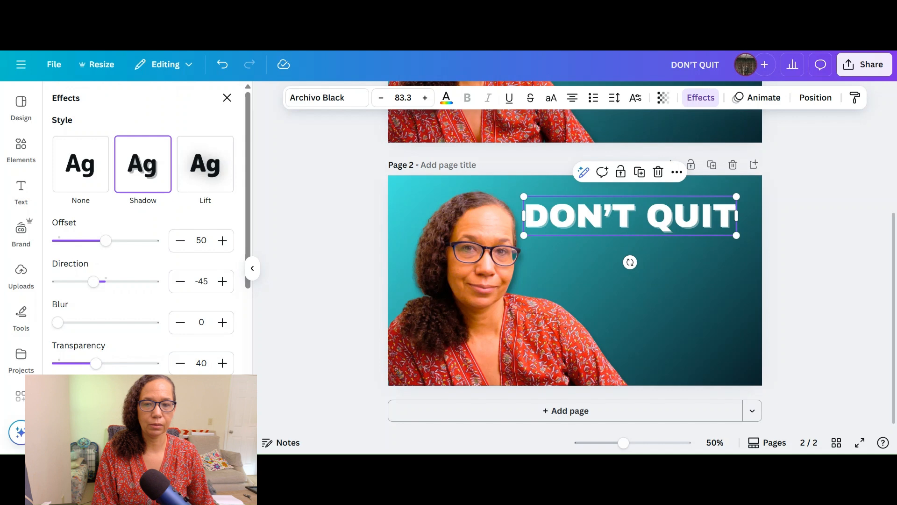
Step: Change the shadow color of the "DON'T QUIT" heading to black
click(221, 385)
click(86, 255)
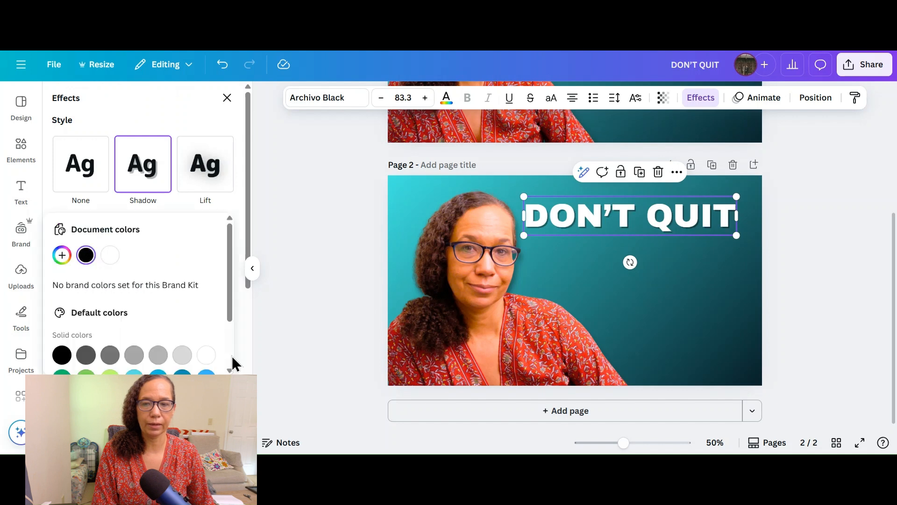
click(240, 330)
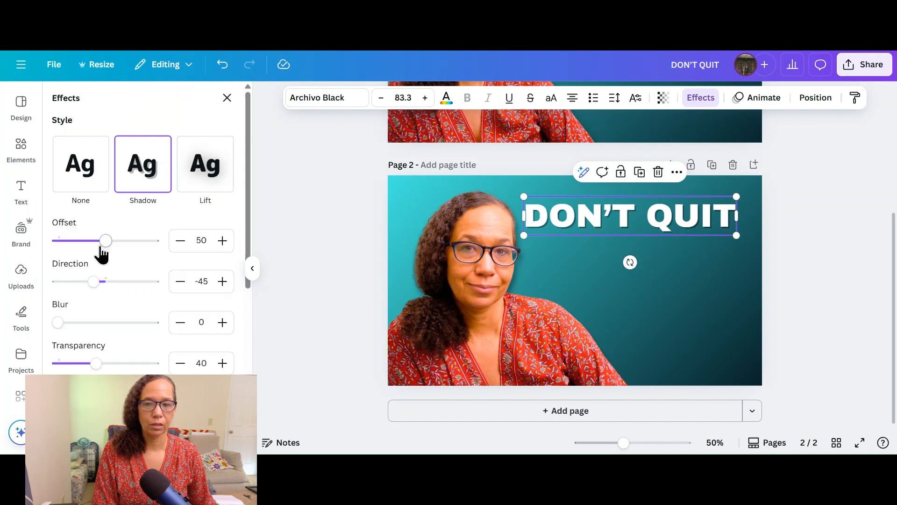
Step: Set the heading shadow's transparency to 98 and its blur to 40
drag(96, 363, 152, 369)
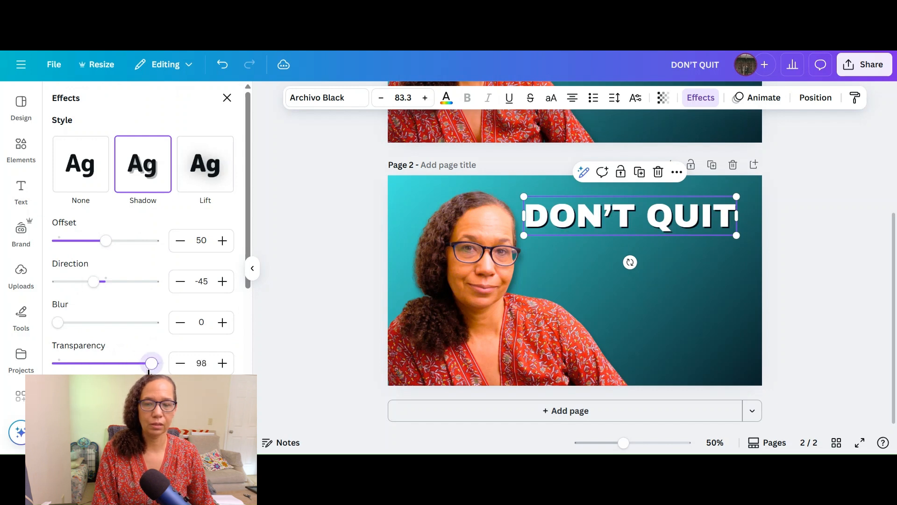
drag(59, 322, 95, 333)
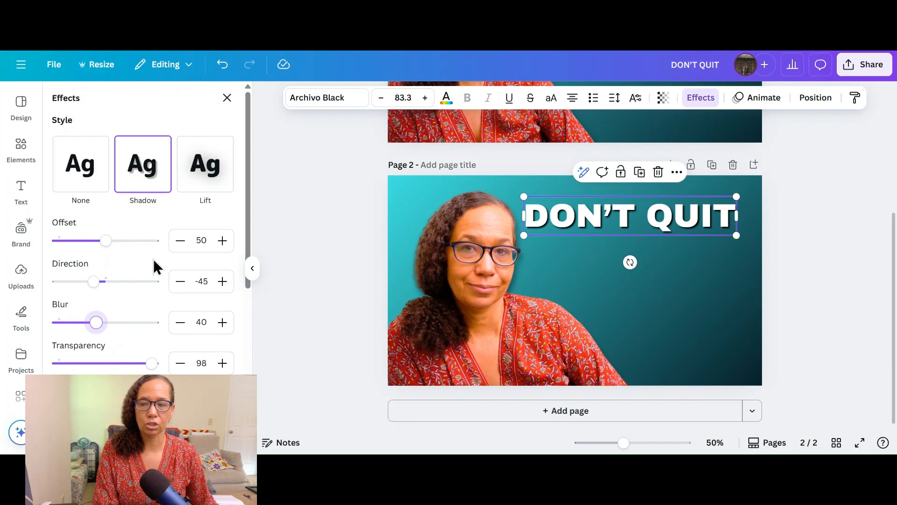
scroll(150, 262, down, 3)
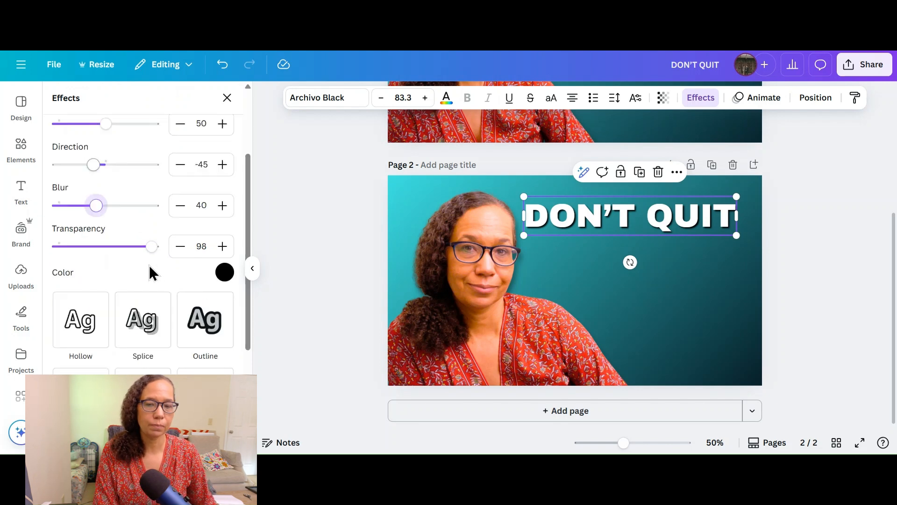
scroll(149, 265, up, 3)
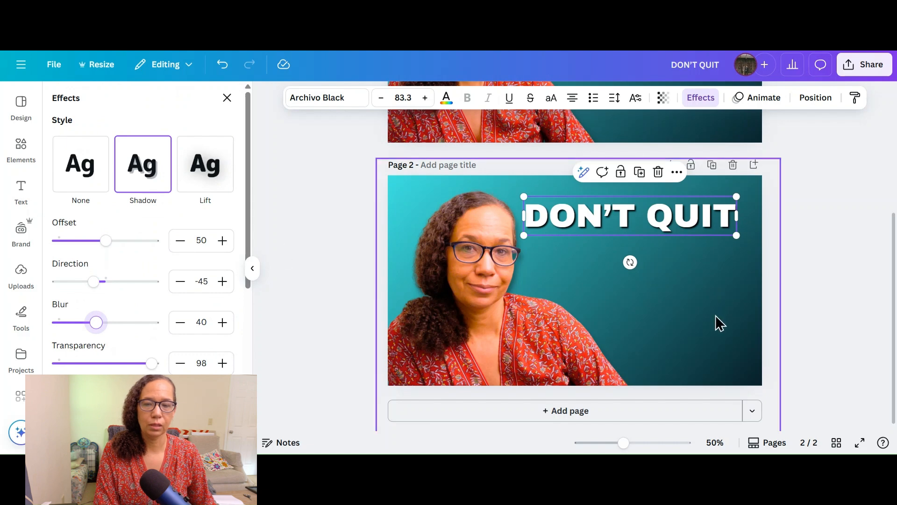
click(610, 302)
click(262, 237)
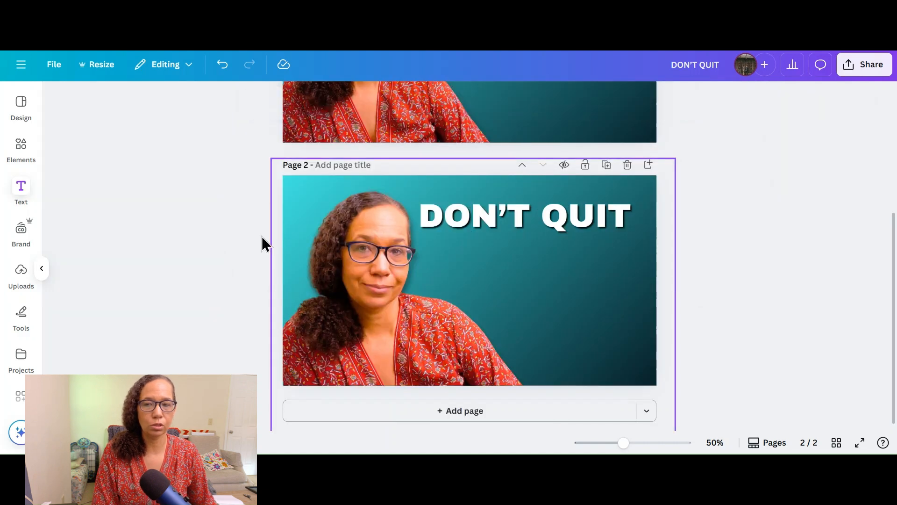
Step: Add the recently used YouTube-style play button graphic to page 2, shrink it, and center it beneath the heading
click(17, 147)
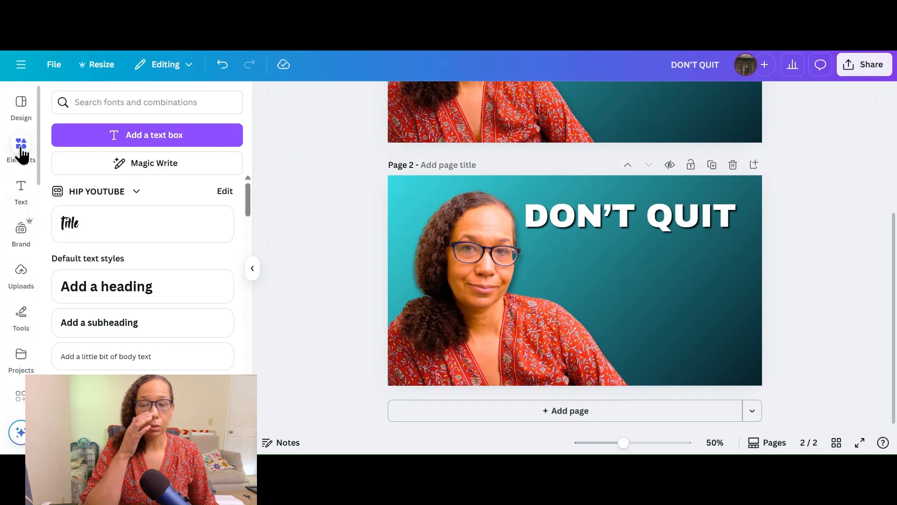
click(21, 154)
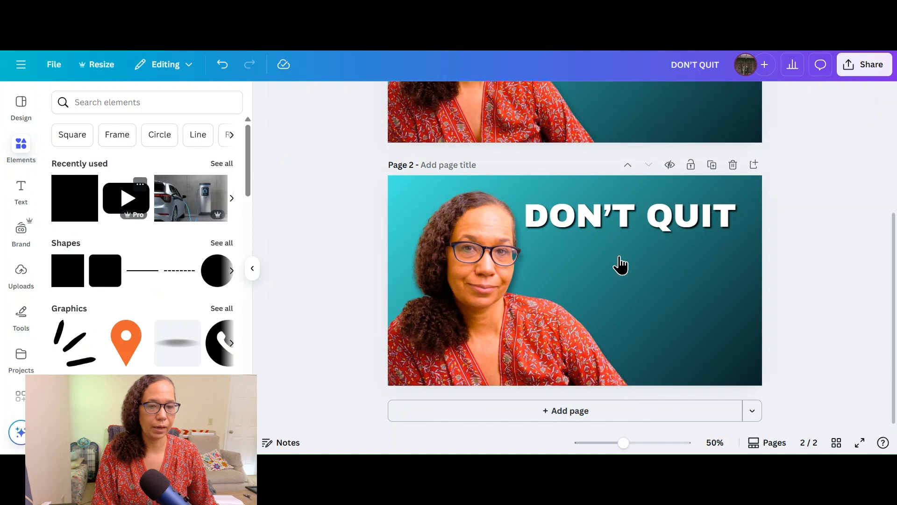
click(117, 199)
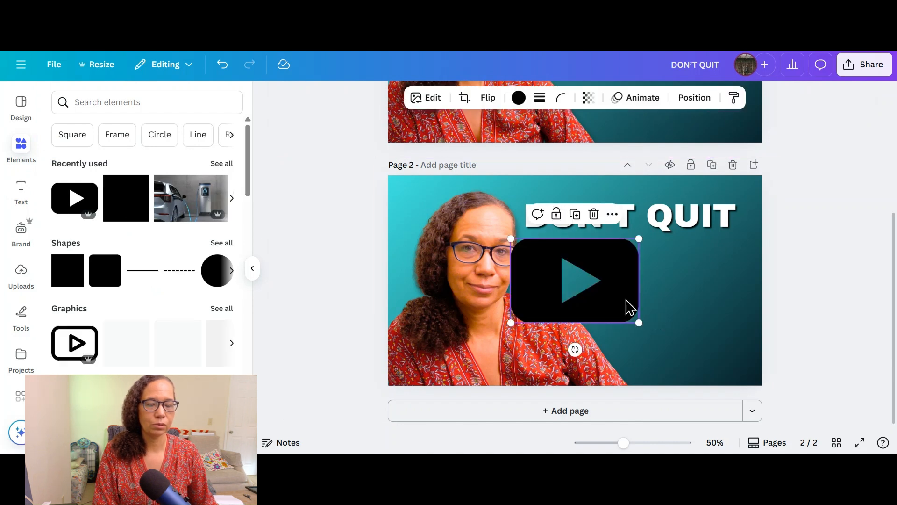
drag(639, 322, 595, 295)
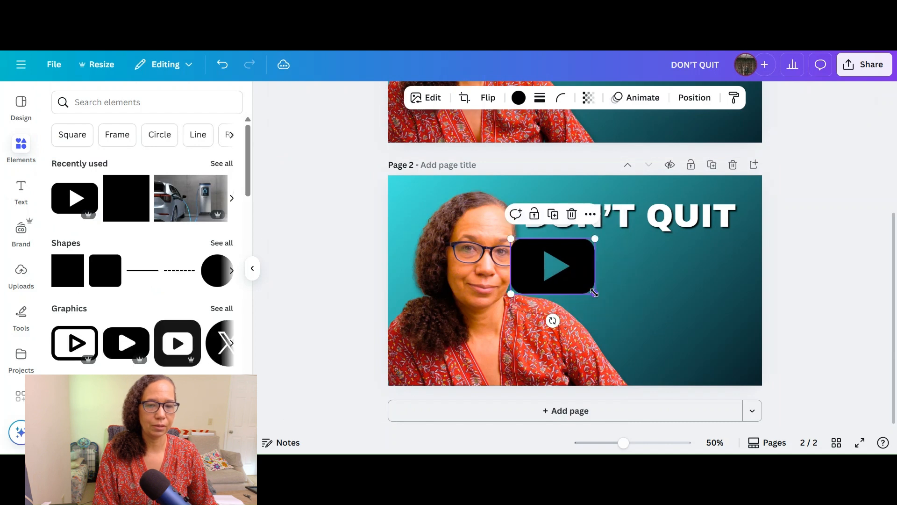
drag(559, 280, 643, 272)
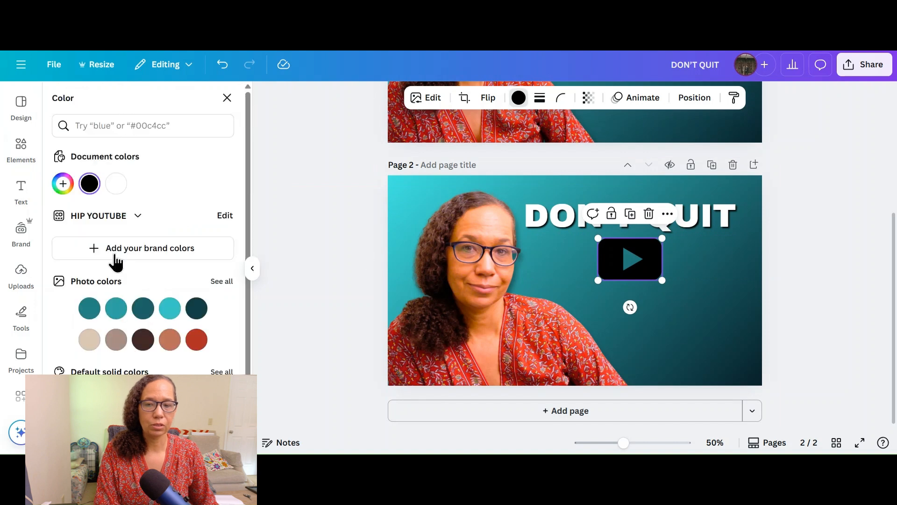
Step: Recolor the play button graphic with the portrait's bright red photo color and give it a Drop shadow
click(196, 340)
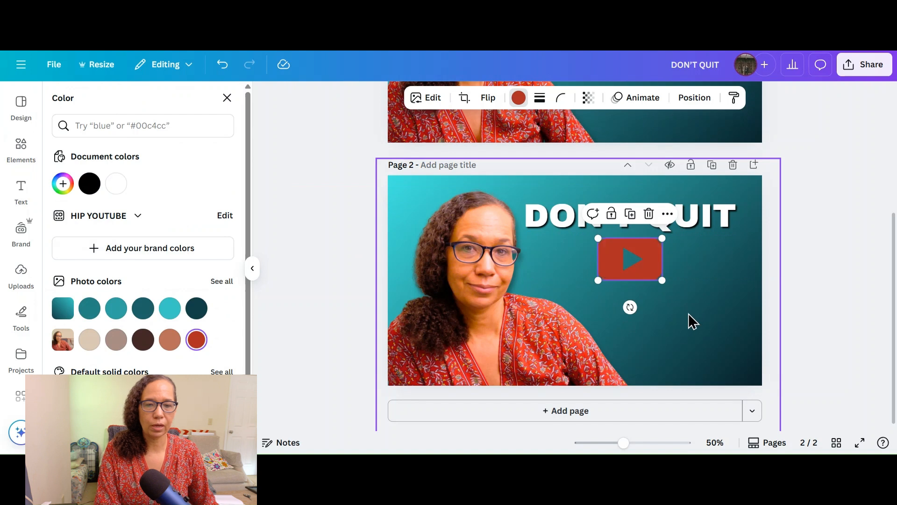
click(631, 263)
click(639, 272)
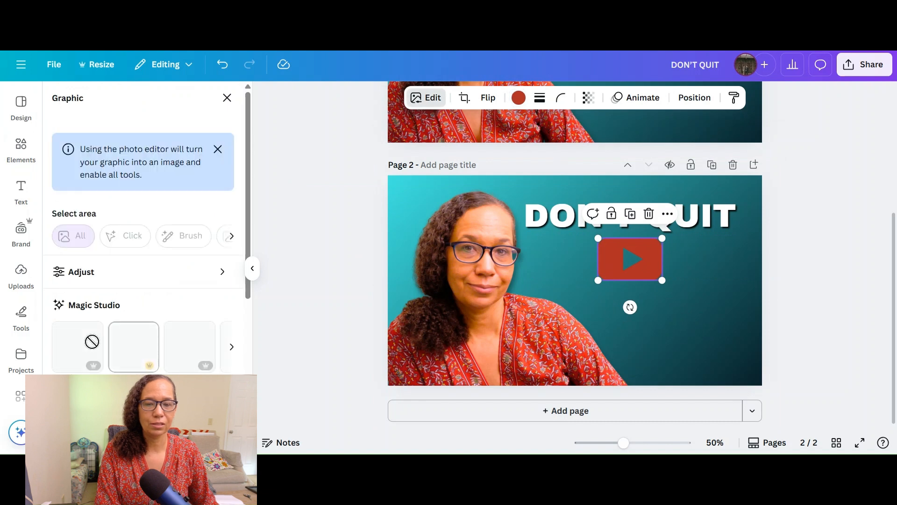
scroll(95, 349, down, 4)
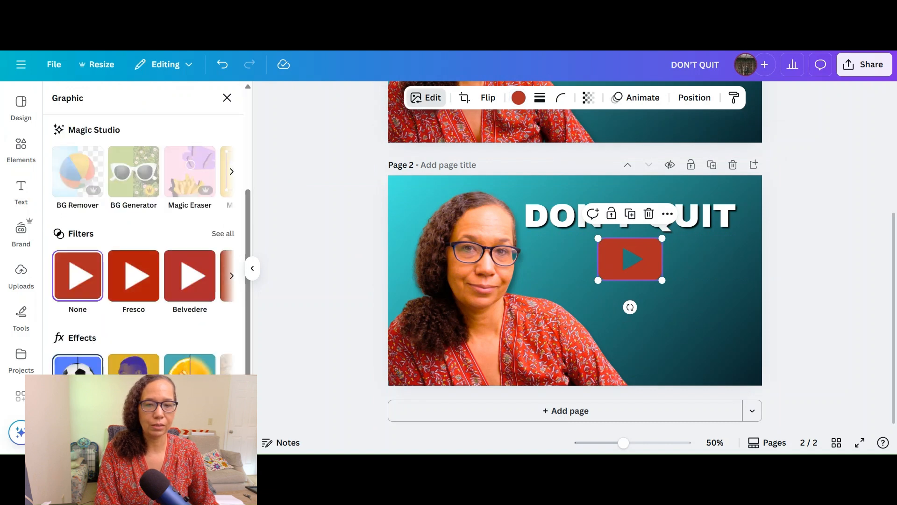
click(80, 364)
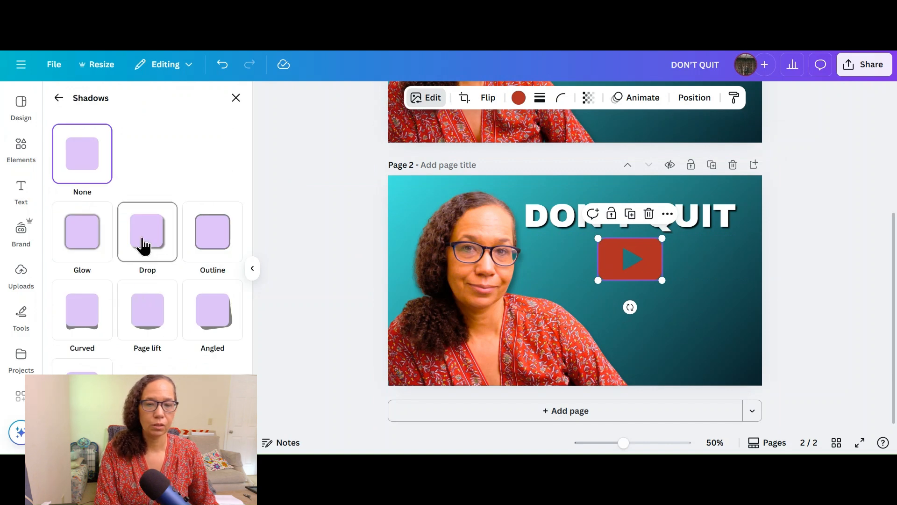
click(164, 249)
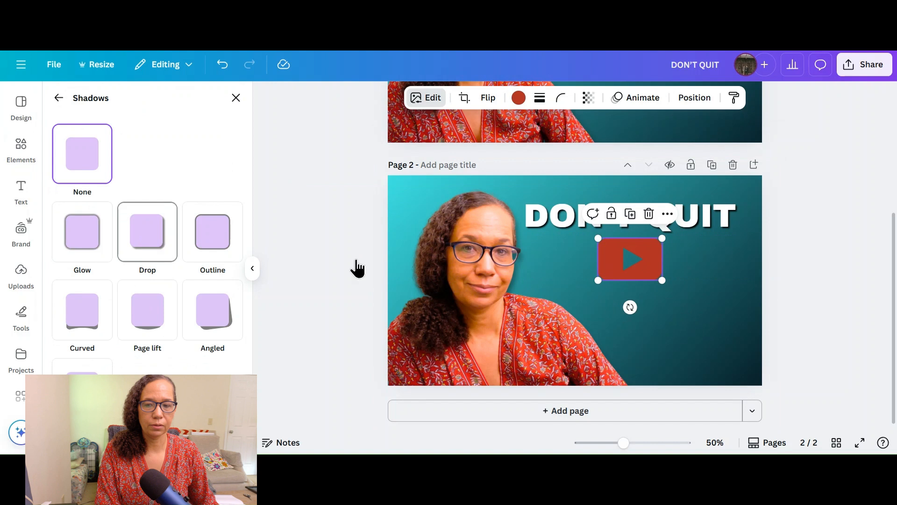
scroll(223, 368, down, 4)
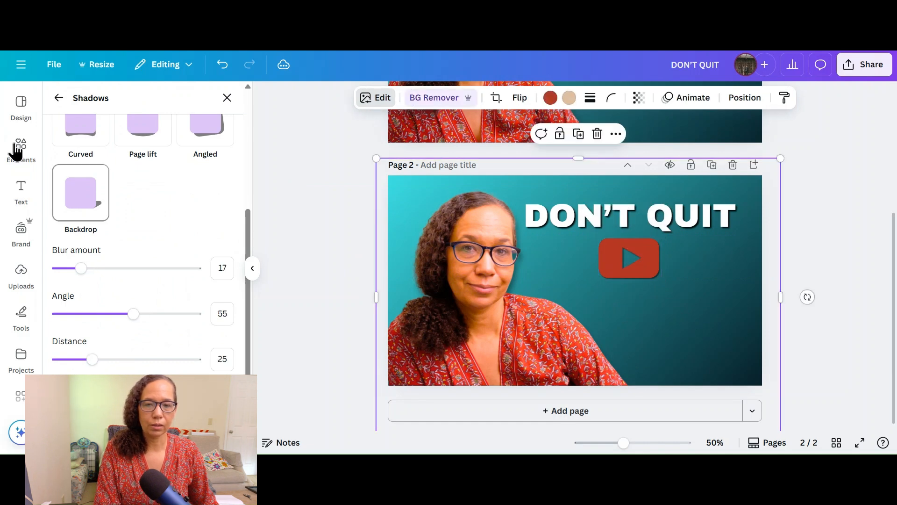
click(16, 151)
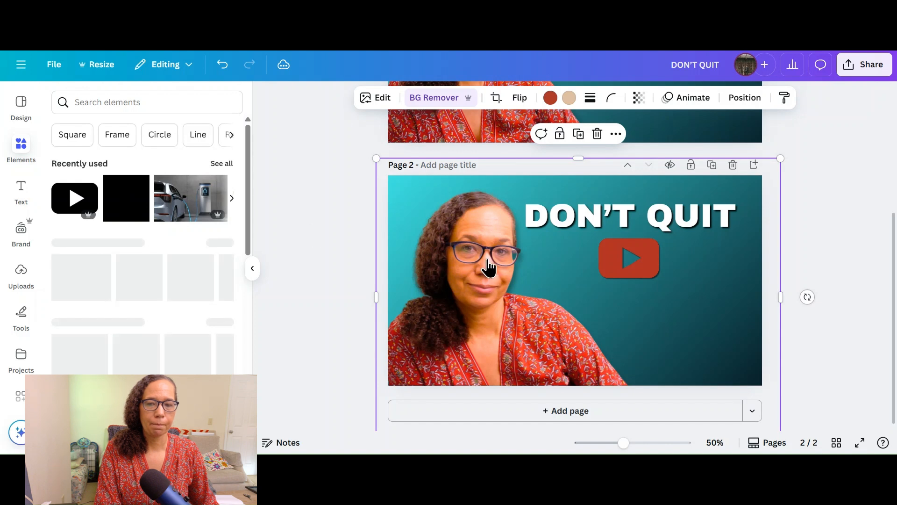
click(119, 204)
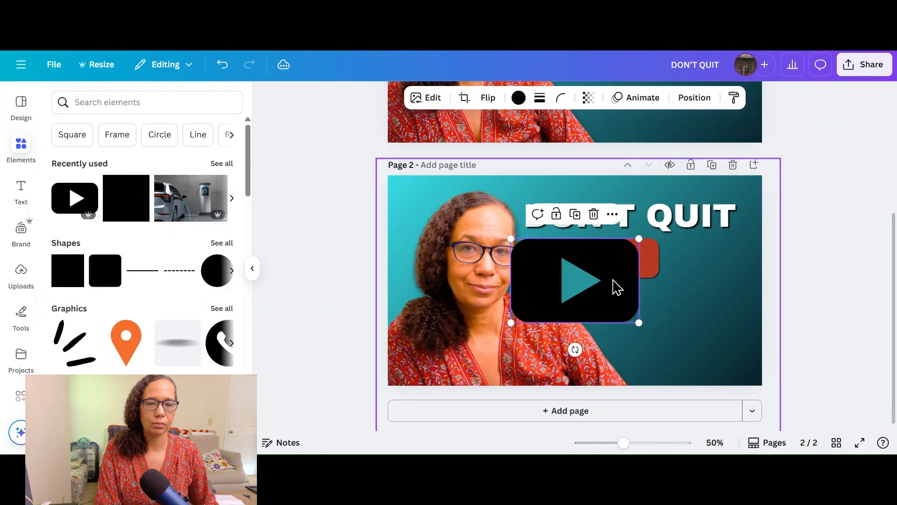
click(593, 215)
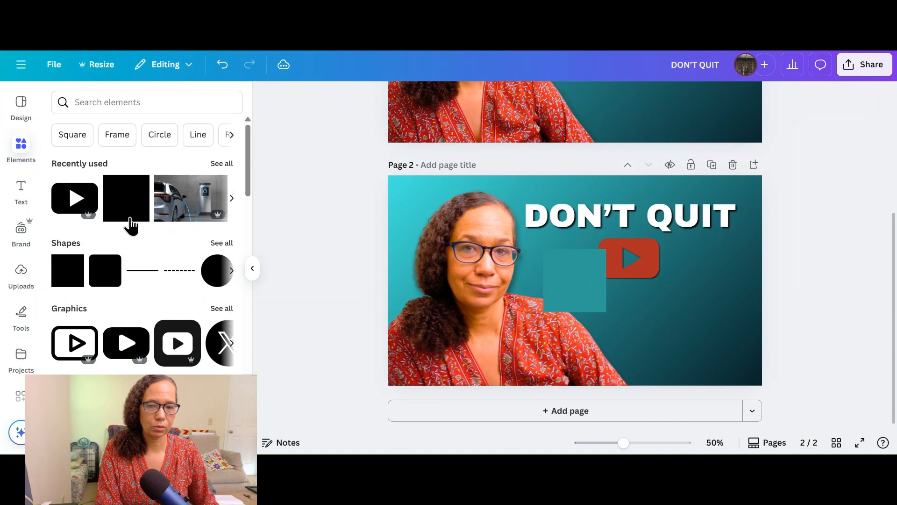
Step: Add a recently used square, resize it to about 120 × 83 px over the play button's triangle, and fill it white
click(574, 282)
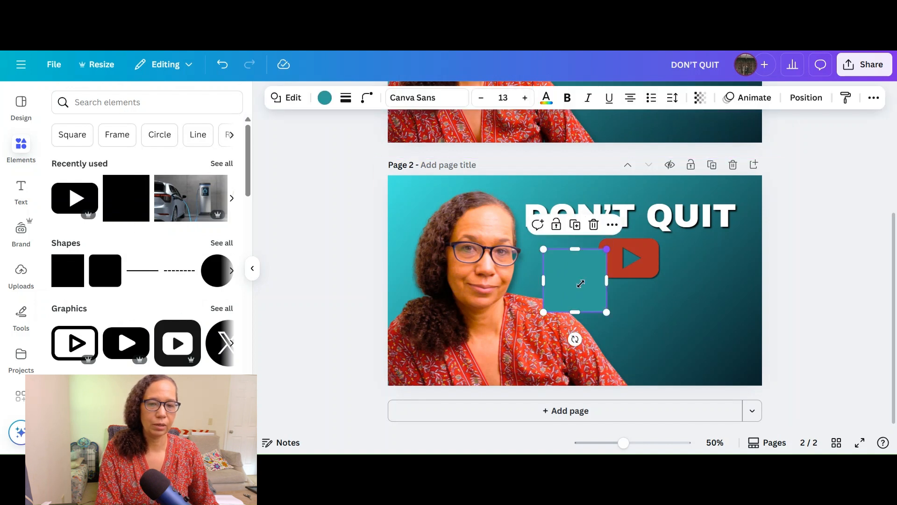
drag(581, 283, 627, 254)
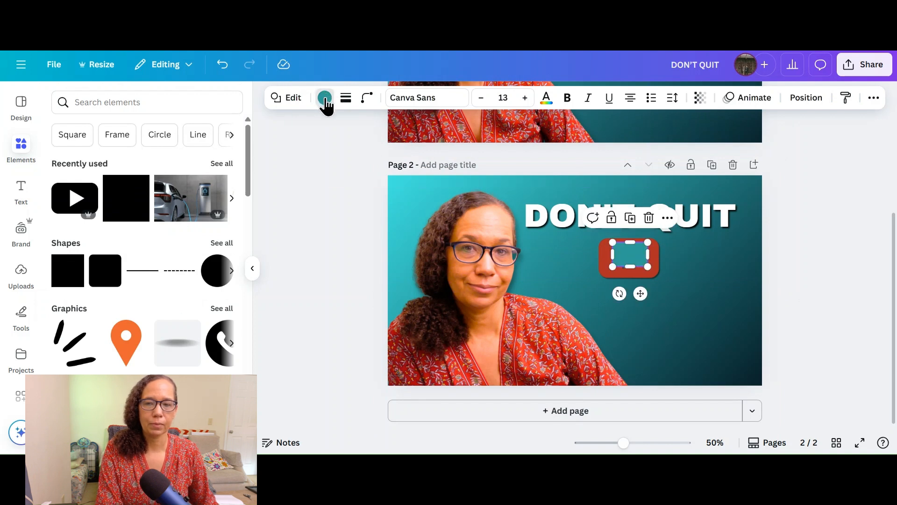
click(324, 99)
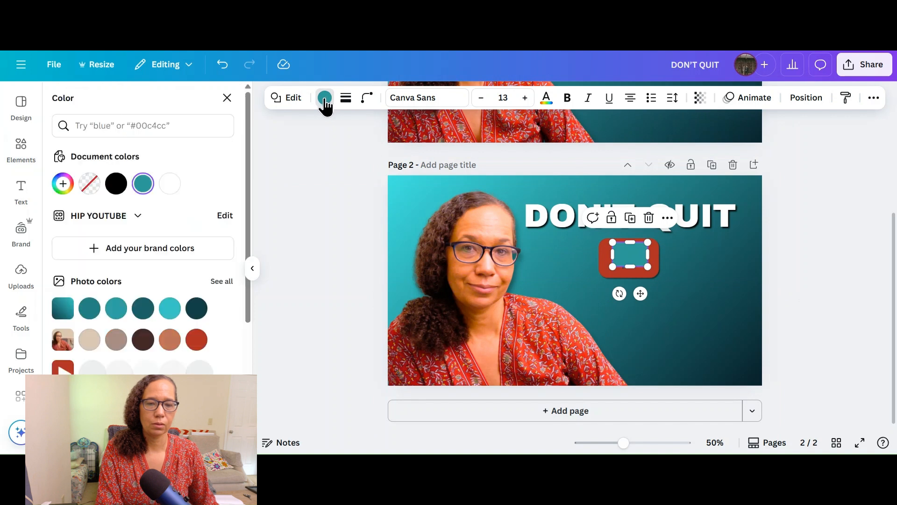
click(169, 183)
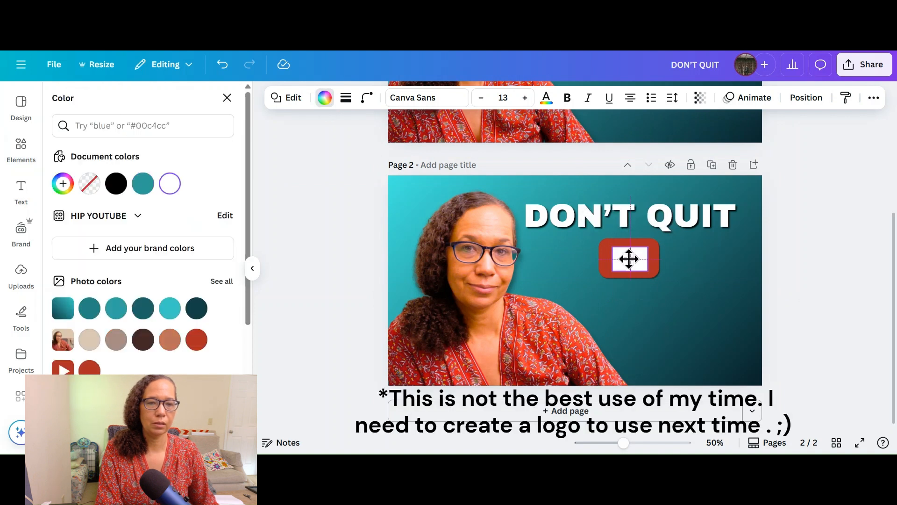
click(629, 258)
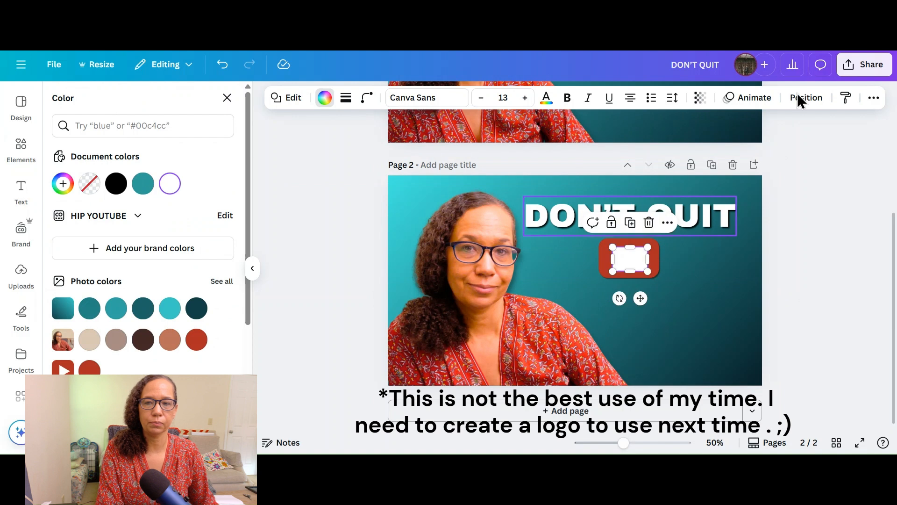
Step: Send the white rectangle one level backward, behind the red play button, so it fills the triangle cutout
click(810, 100)
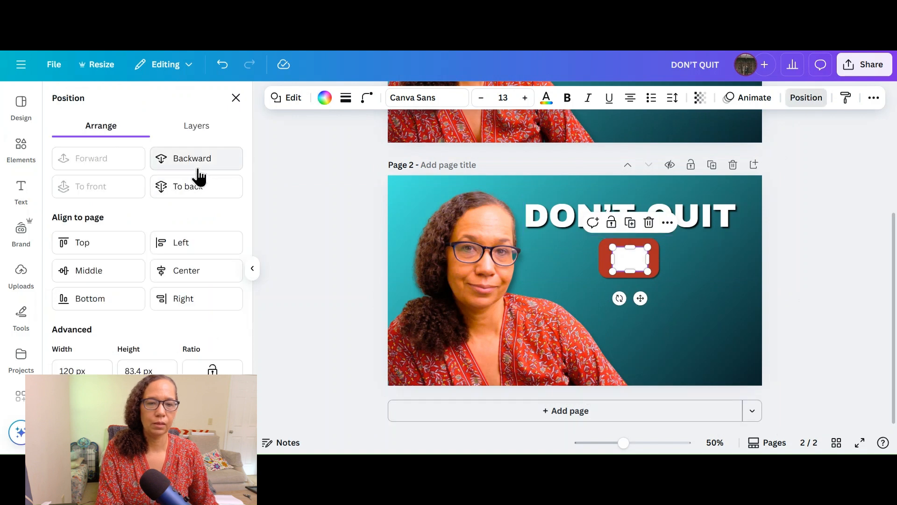
click(197, 162)
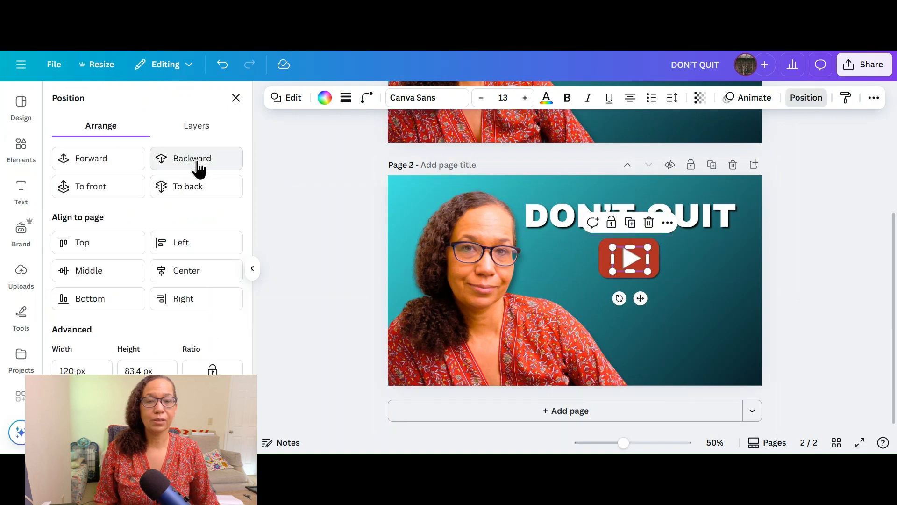
click(708, 346)
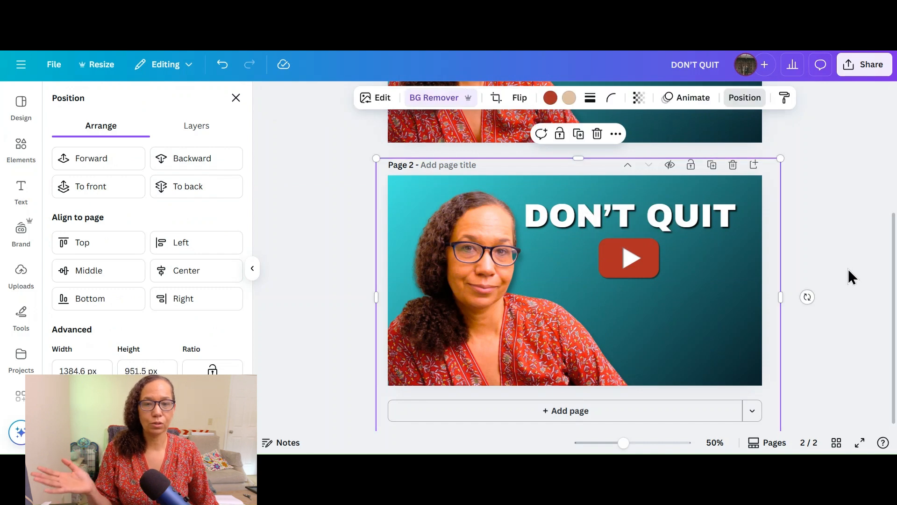
scroll(845, 279, up, 4)
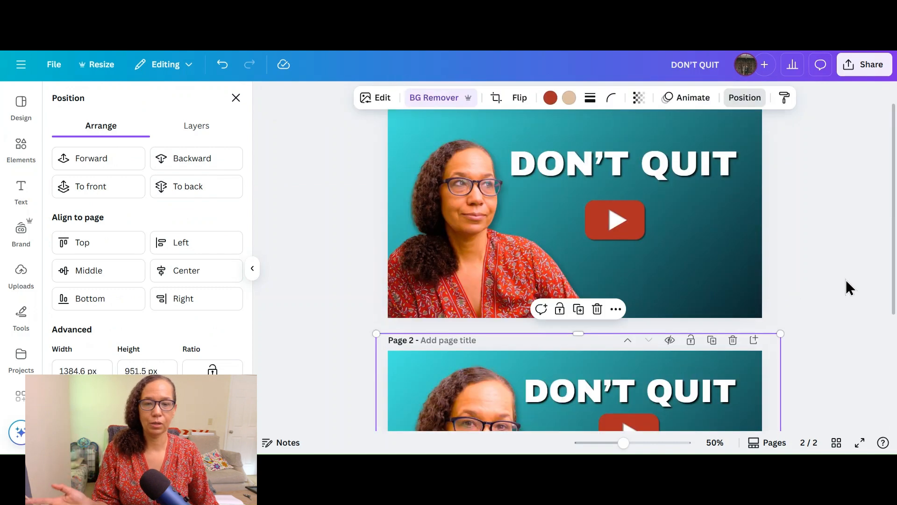
scroll(846, 280, down, 4)
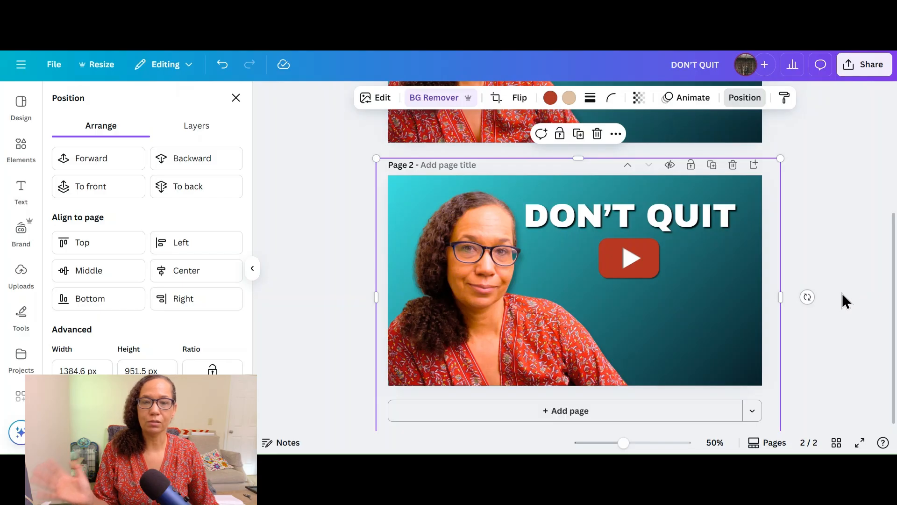
scroll(840, 293, up, 2)
scroll(840, 293, up, 2)
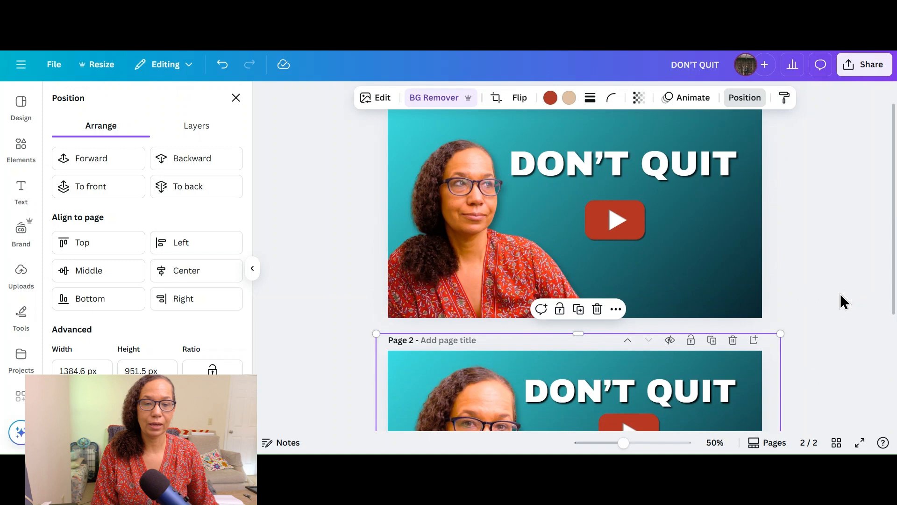
scroll(840, 294, down, 3)
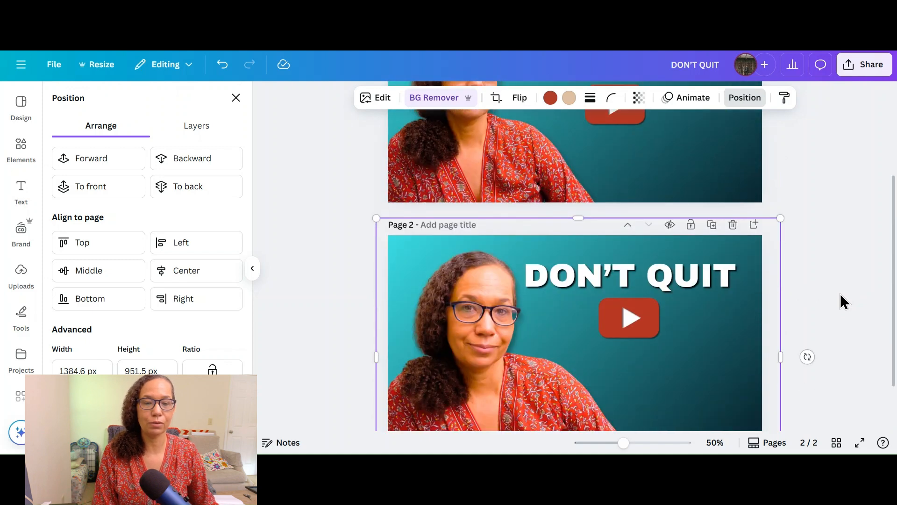